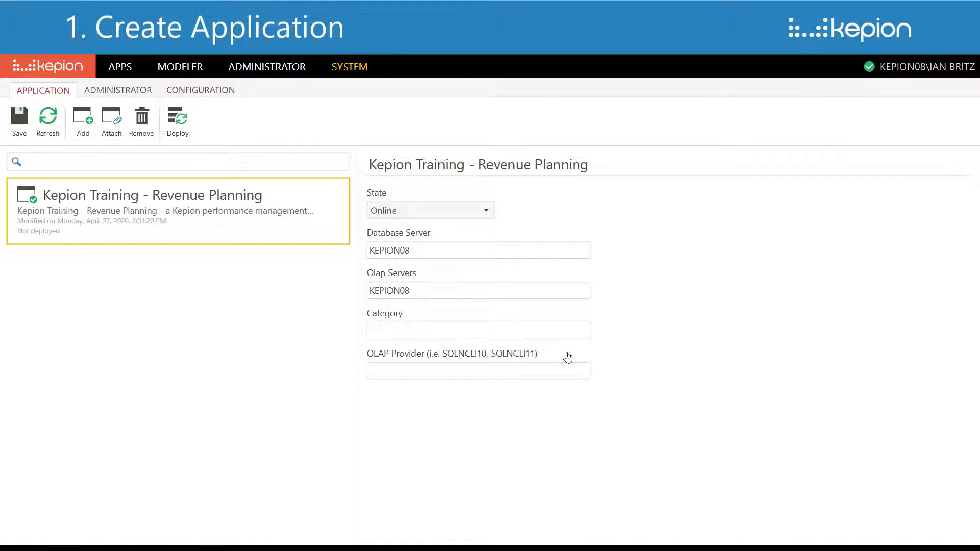
# Open the Kepion Training - Revenue Planning application in the Modeler and set its application image to the orange Kepion logo
pyautogui.moveTo(191, 69)
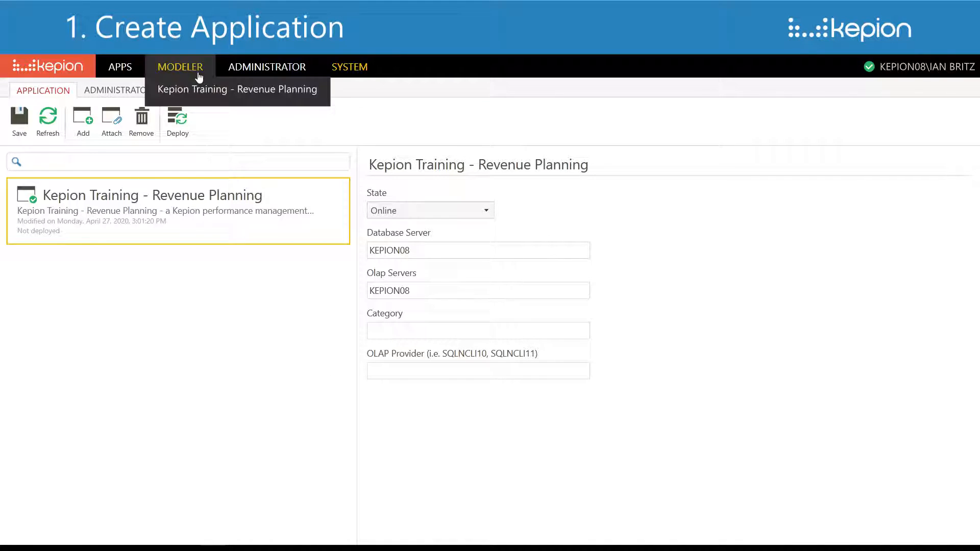
pyautogui.click(204, 92)
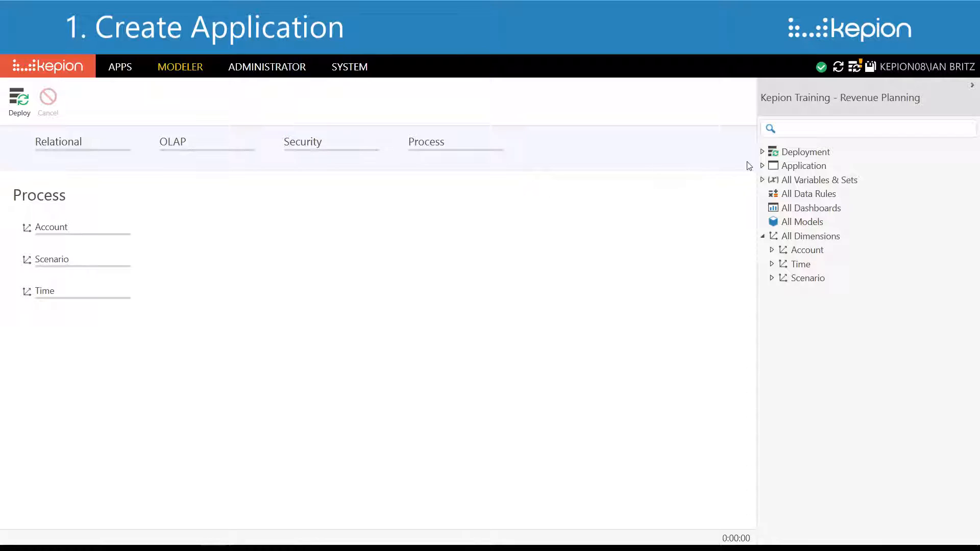
pyautogui.click(763, 167)
pyautogui.click(774, 168)
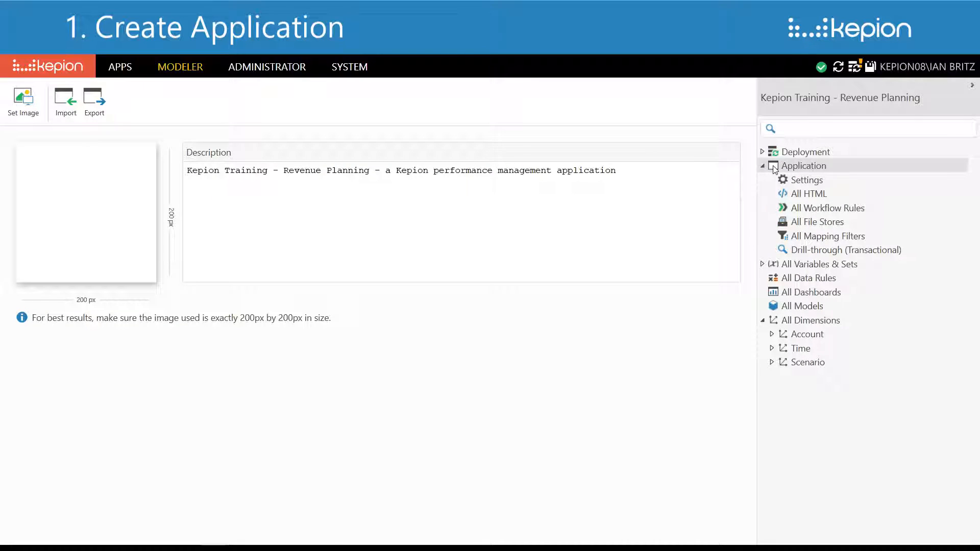
pyautogui.click(24, 101)
pyautogui.click(133, 104)
pyautogui.click(368, 252)
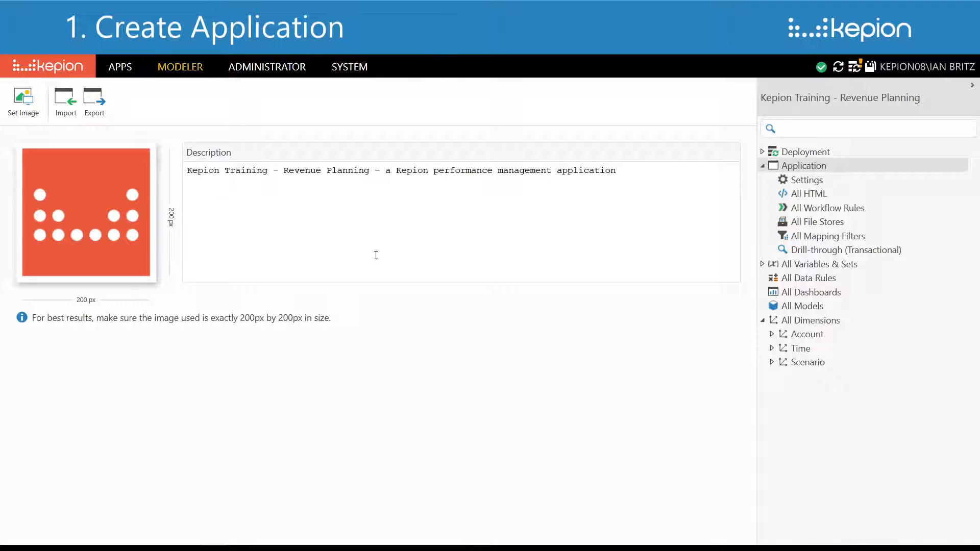
# Review the application's general, form and deploy settings, and the list of all dimensions
pyautogui.click(797, 184)
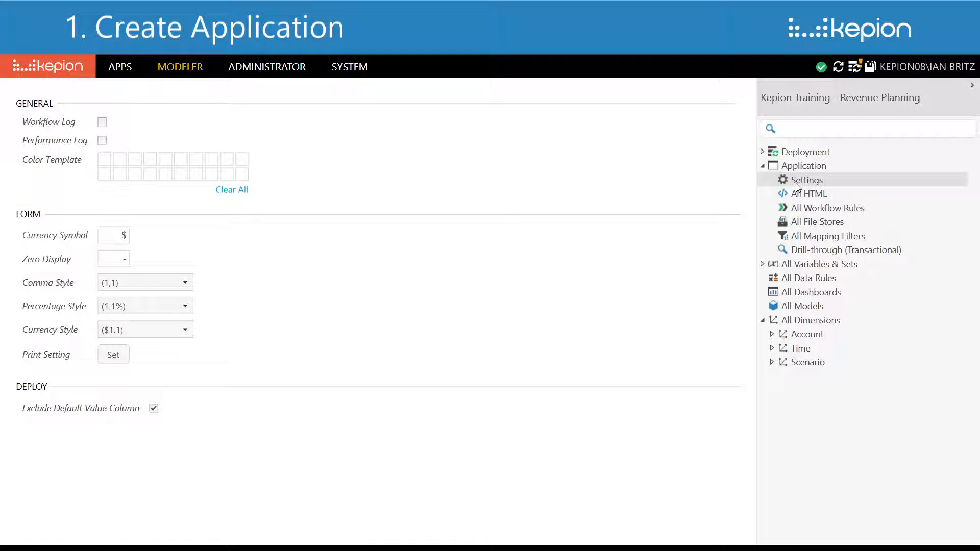
pyautogui.click(762, 165)
pyautogui.click(807, 236)
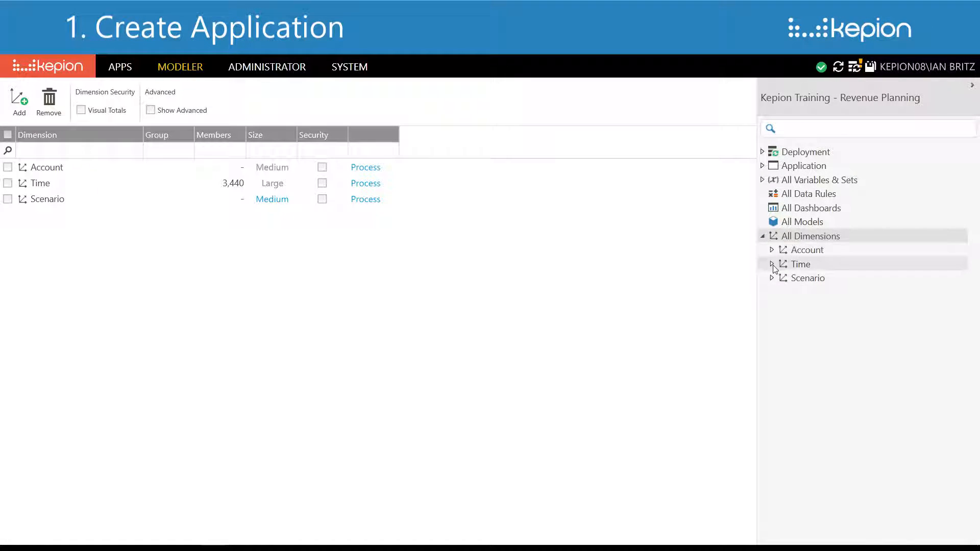
# Configure the Time dimension's fiscal calendar to start on 10/1/2020 and save it
pyautogui.click(796, 265)
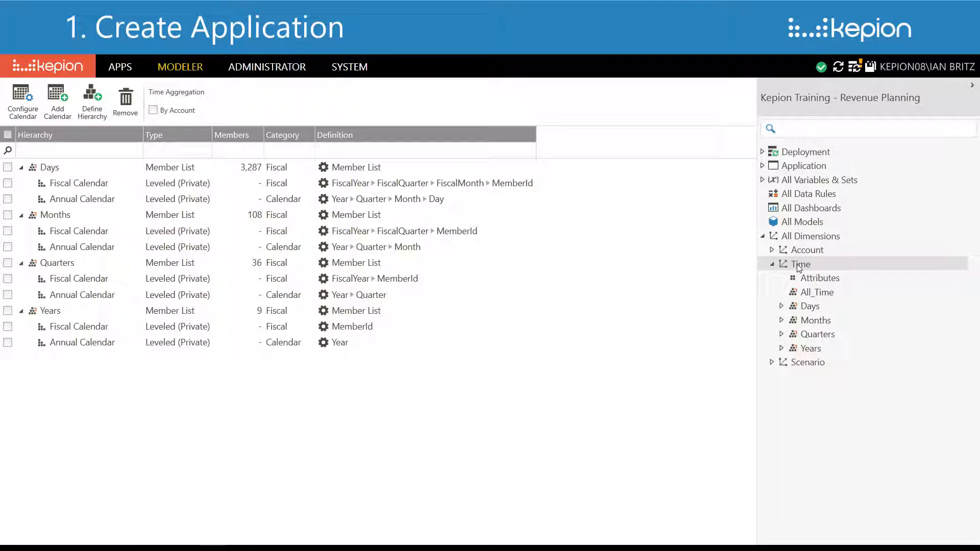
pyautogui.click(26, 102)
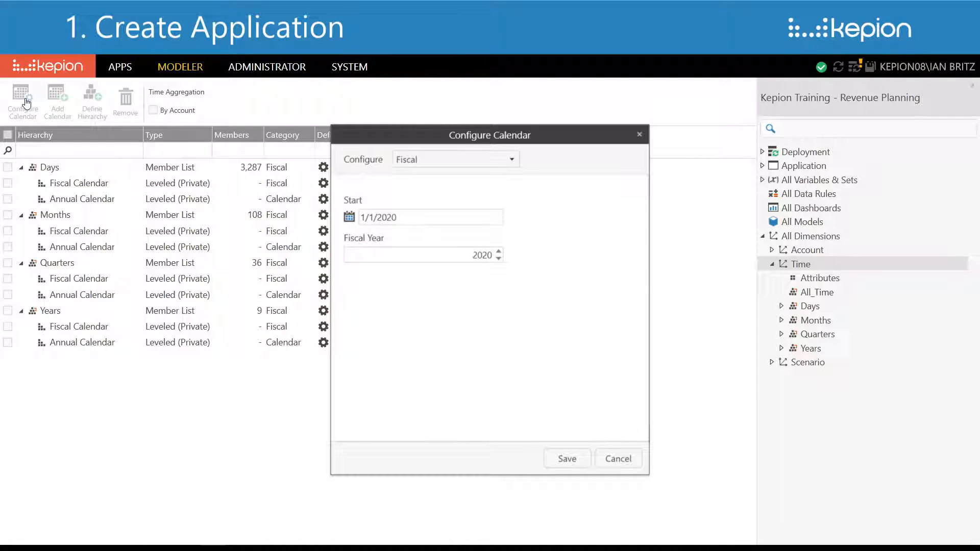
pyautogui.click(349, 217)
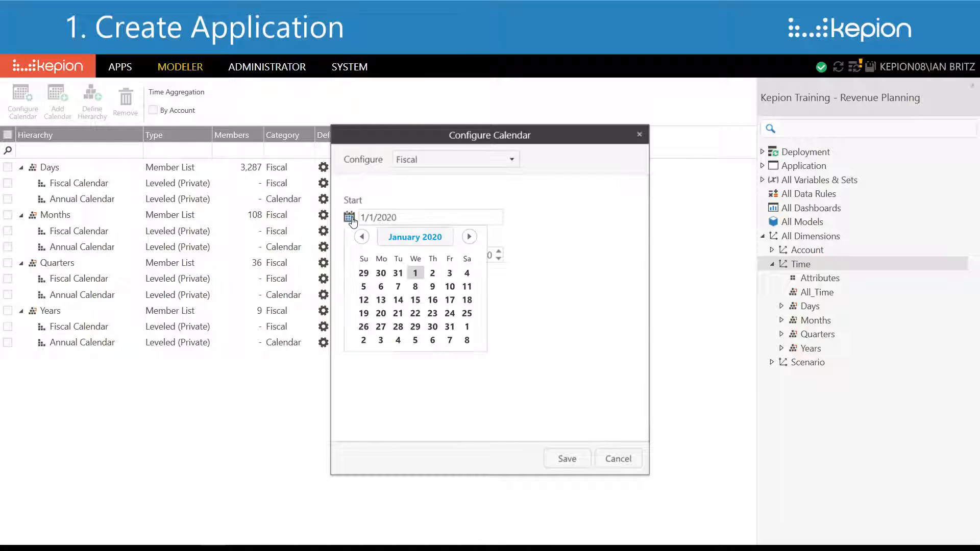
pyautogui.click(403, 236)
pyautogui.click(387, 317)
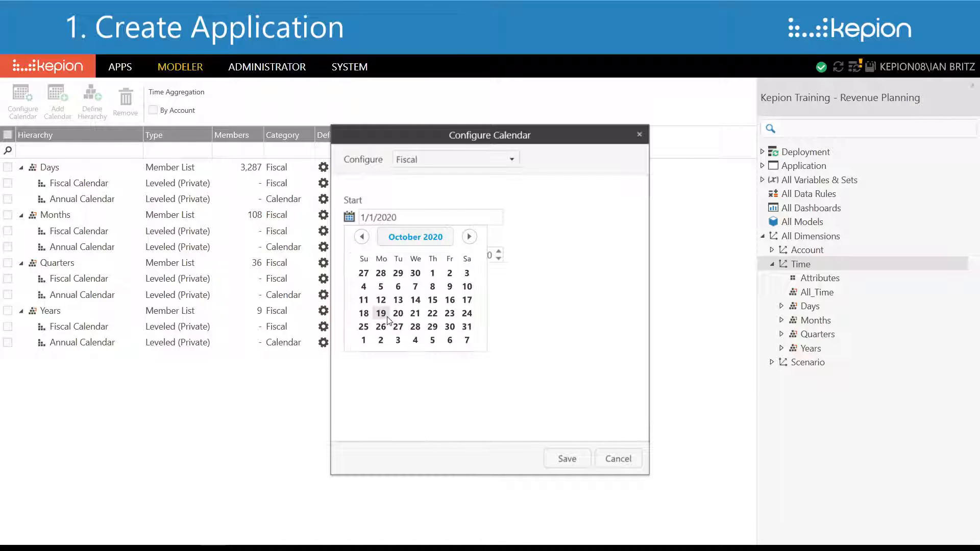
pyautogui.click(435, 272)
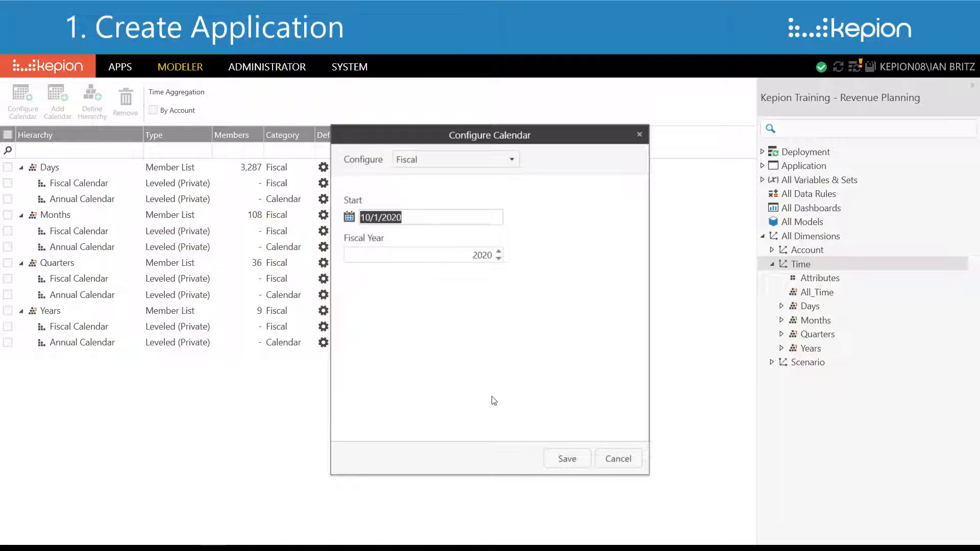
pyautogui.click(563, 459)
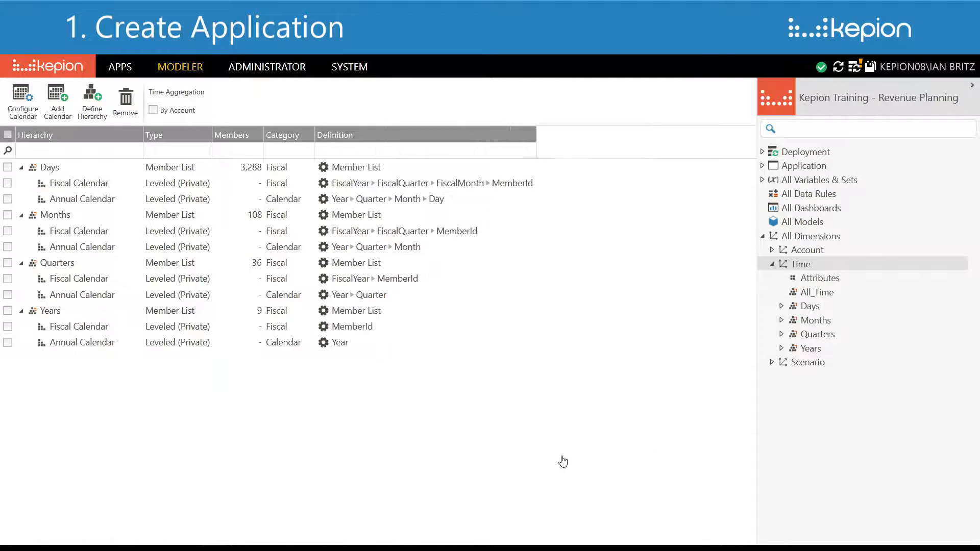
# Examine the Months fiscal calendar hierarchy of the Time dimension, down to the months of Q1 FY20
pyautogui.click(781, 320)
pyautogui.click(822, 335)
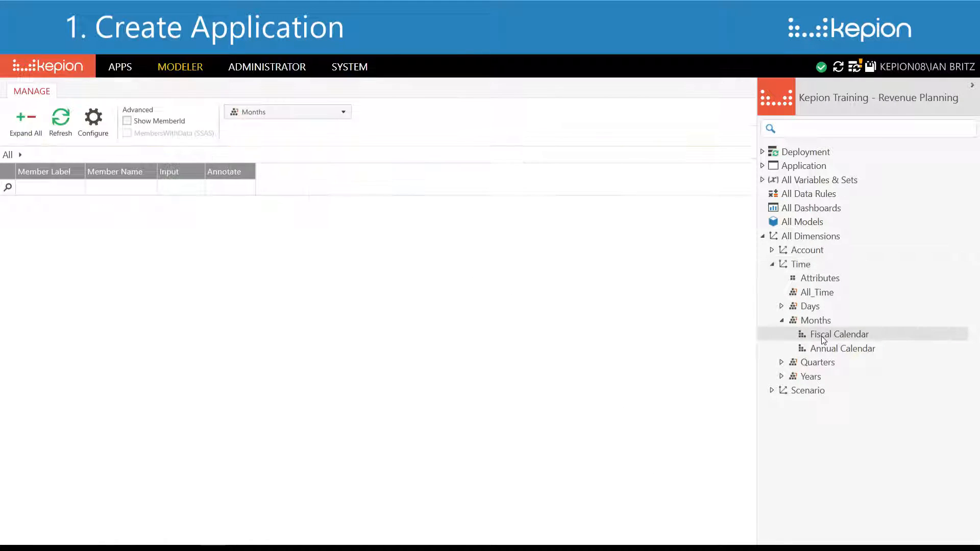
pyautogui.click(21, 285)
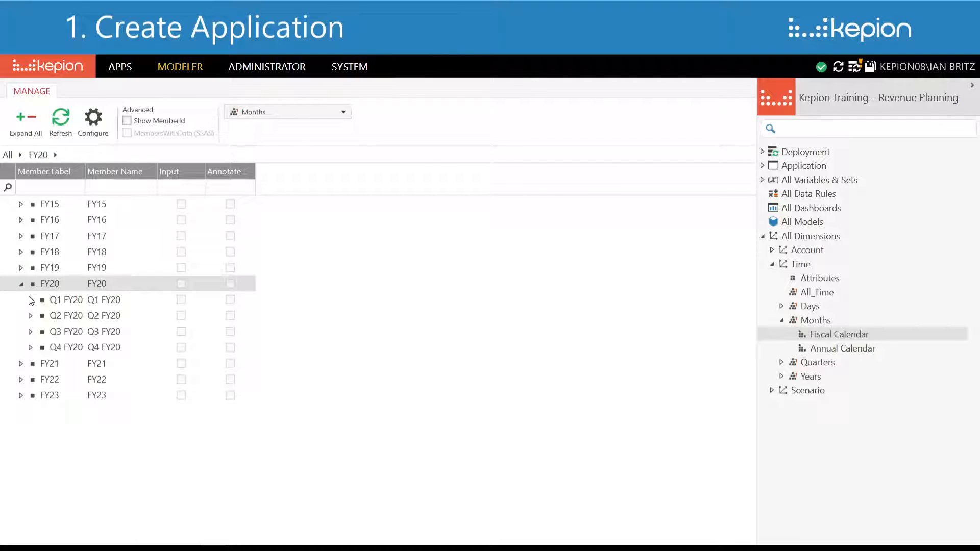
pyautogui.click(30, 299)
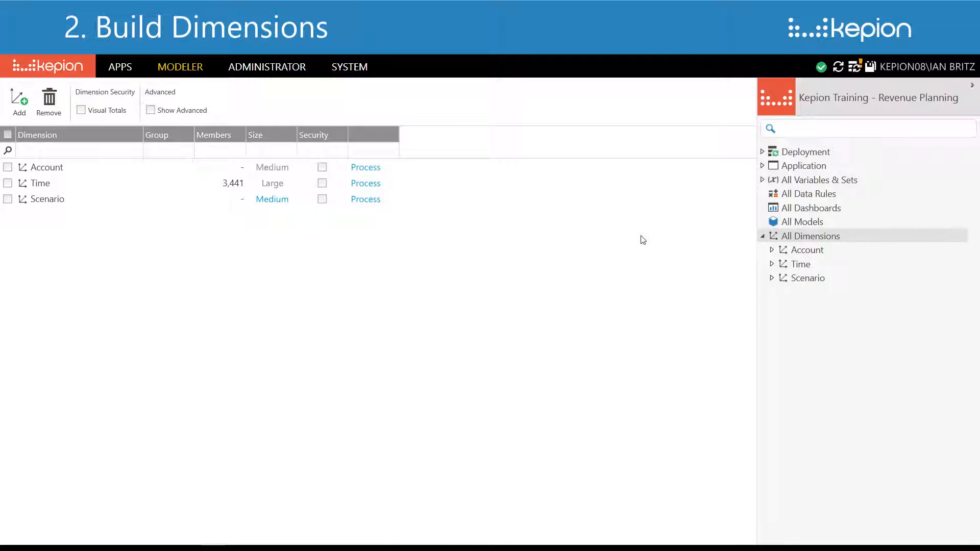
# Export the Account dimension's Account hierarchy to a file named account_dimension.csv
pyautogui.click(772, 250)
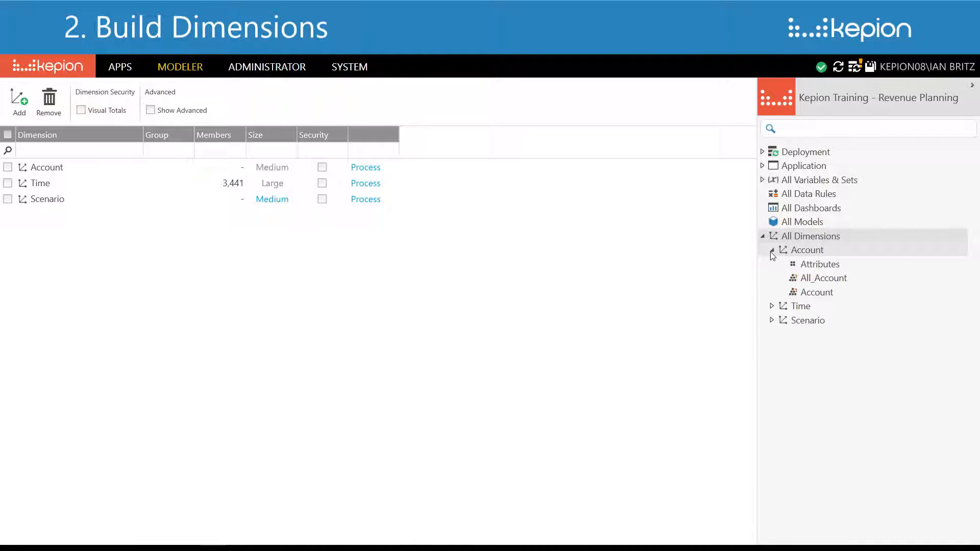
pyautogui.click(818, 292)
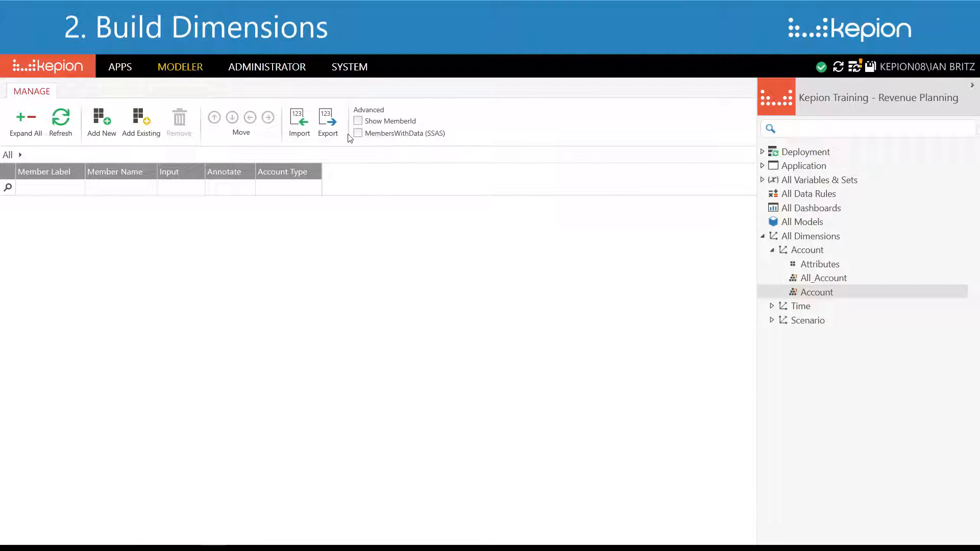
pyautogui.click(328, 134)
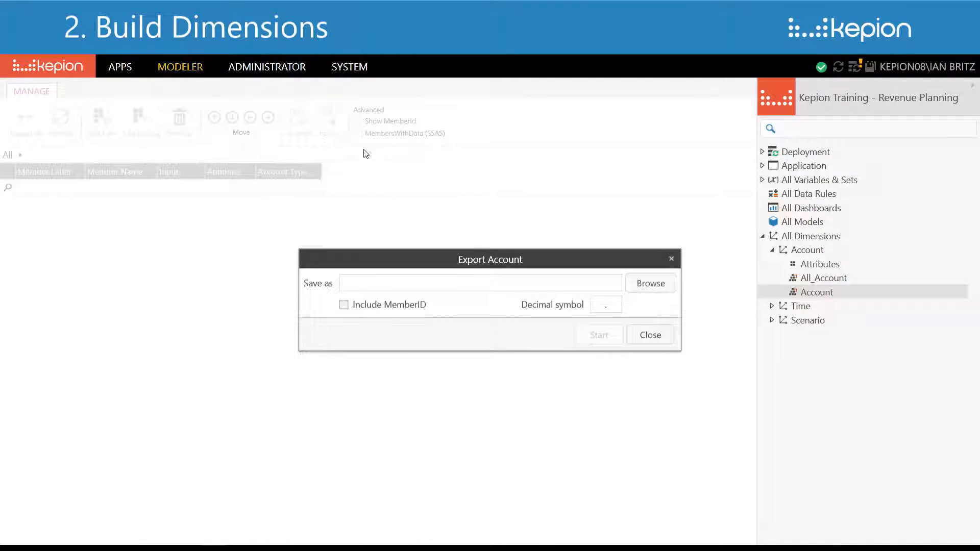
pyautogui.click(646, 285)
pyautogui.click(332, 216)
pyautogui.write('account_dimension')
pyautogui.press('Return')
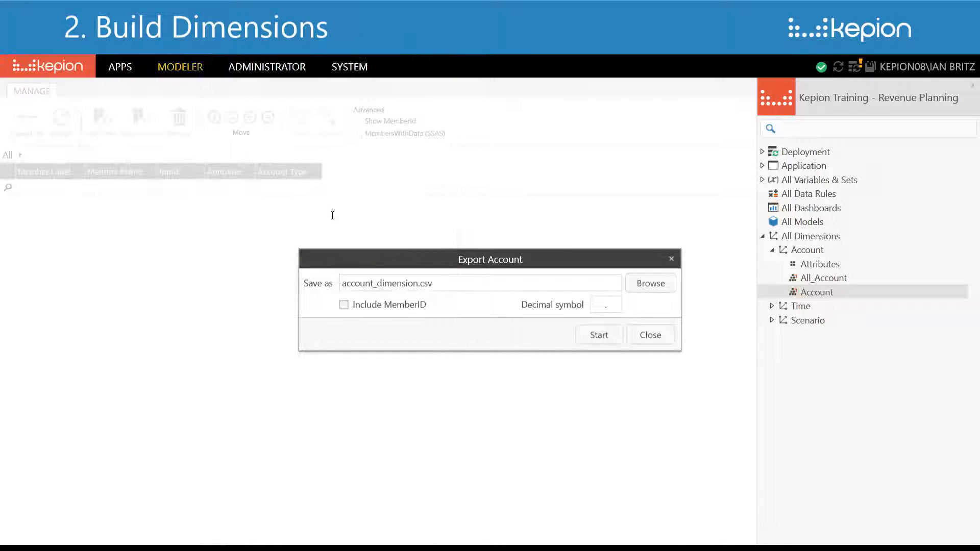
pyautogui.click(588, 339)
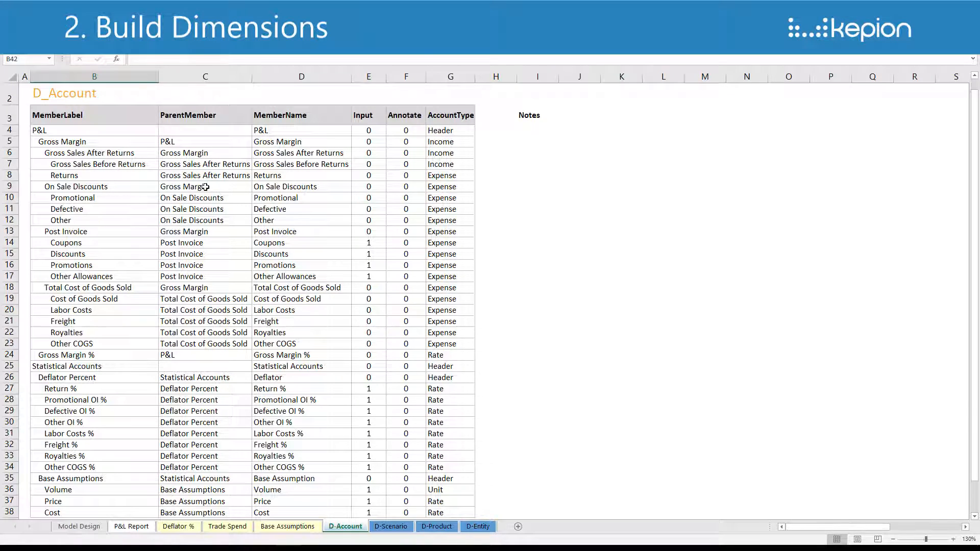
# In Excel, copy all account member rows below the D-Account sheet's headers and paste them into account_dimension from cell A2
pyautogui.moveTo(112, 132); pyautogui.dragTo(459, 514)
pyautogui.hotkey('ctrl', 'c')
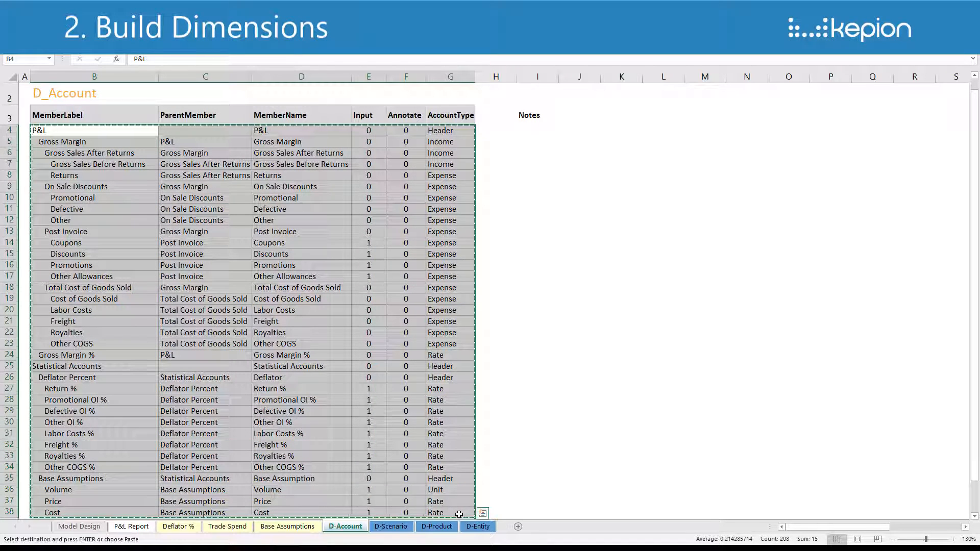
pyautogui.hotkey('alt', 'Tab')
pyautogui.rightClick(48, 106)
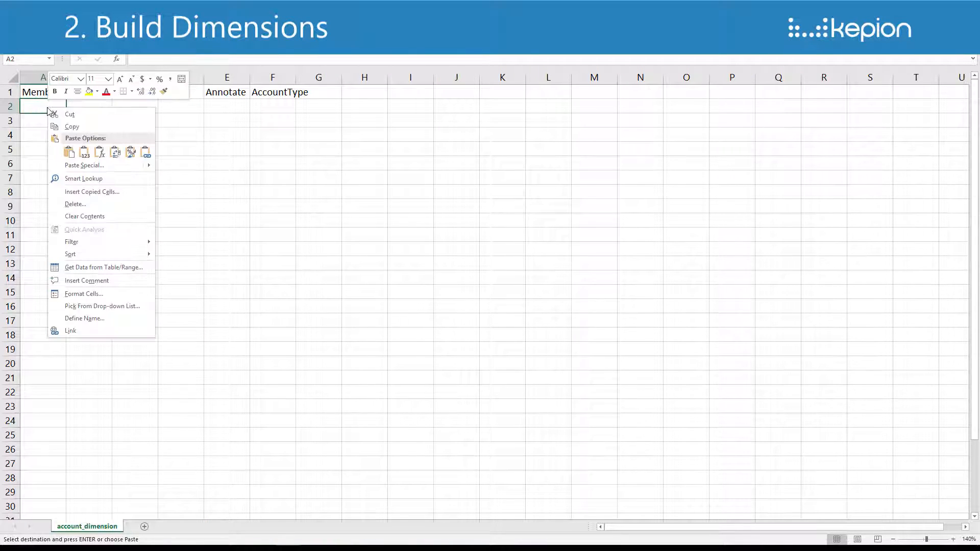
pyautogui.click(68, 151)
pyautogui.click(341, 403)
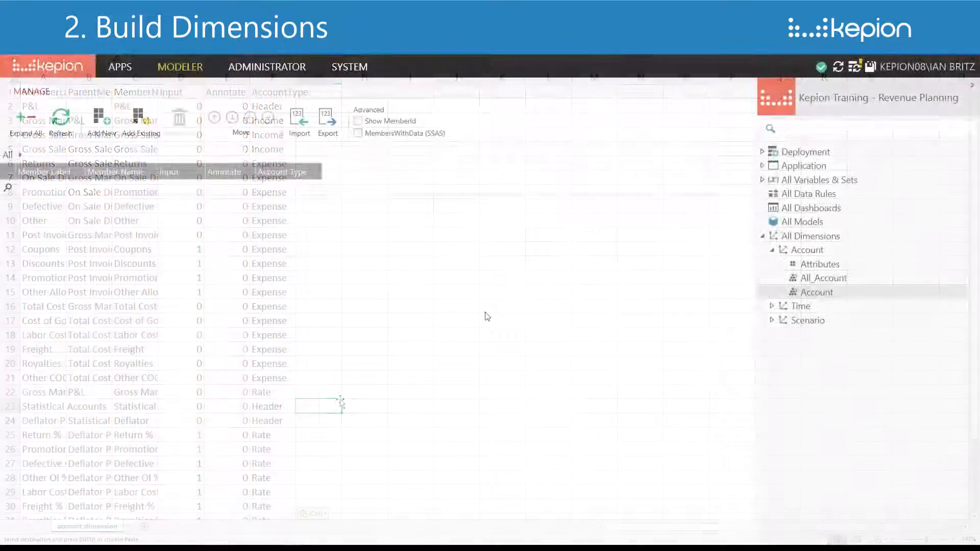
# Back in Kepion, import account_dimension.csv into the Account hierarchy and close the import dialog
pyautogui.click(308, 135)
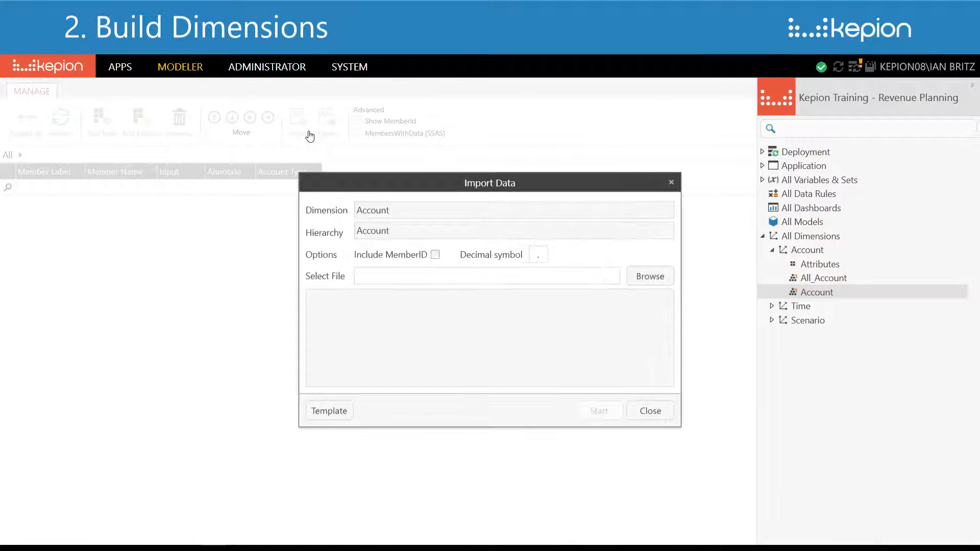
pyautogui.click(650, 276)
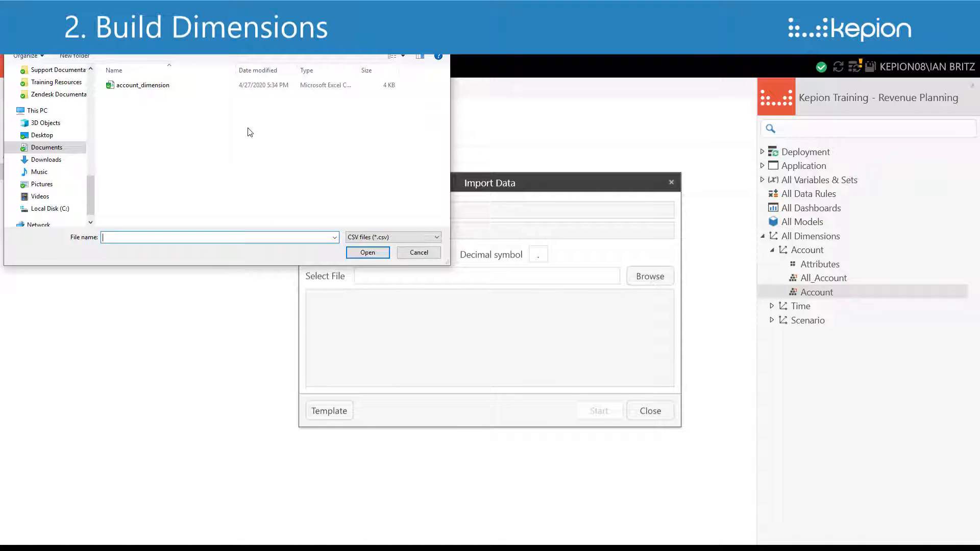
pyautogui.click(155, 90)
pyautogui.click(369, 252)
pyautogui.click(598, 410)
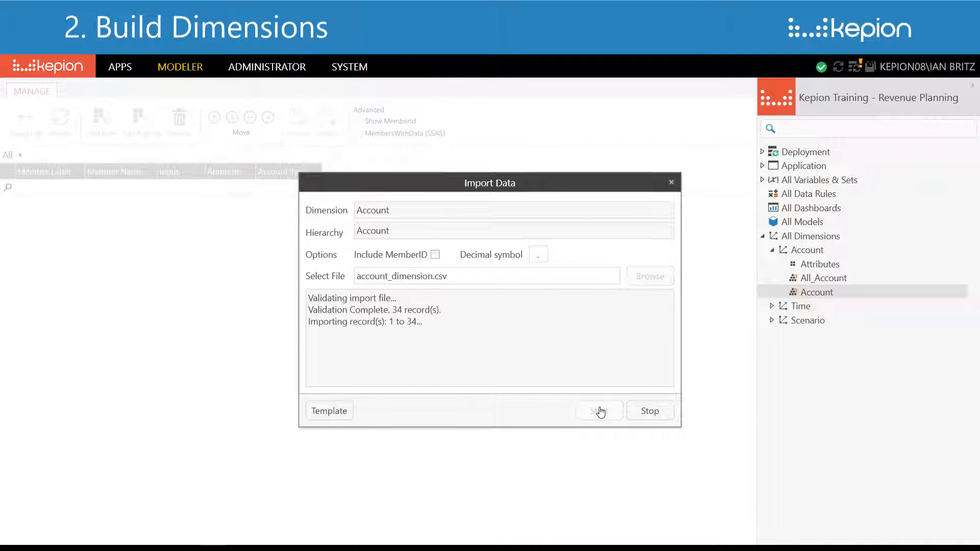
pyautogui.click(649, 410)
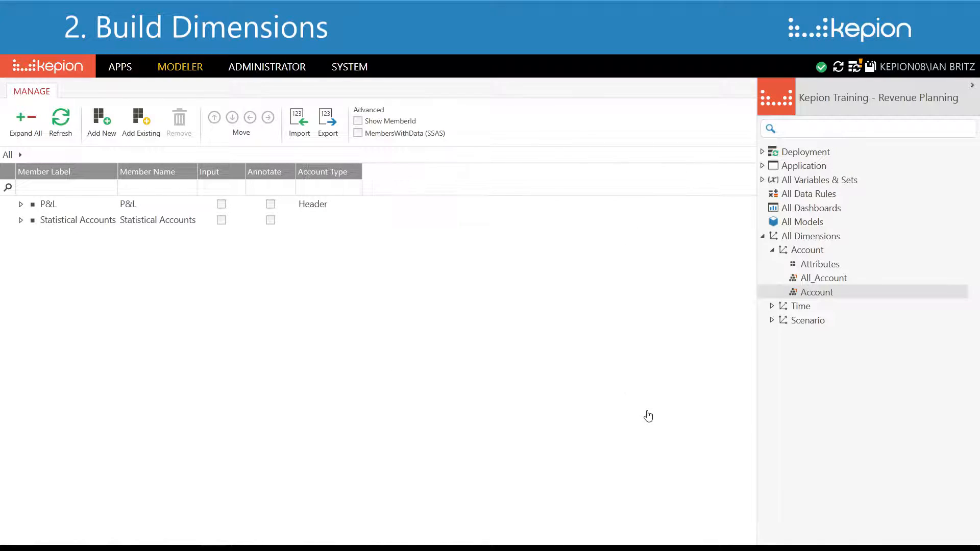
# Expand the full Account hierarchy to examine the imported members under P&L and Statistical Accounts
pyautogui.click(21, 204)
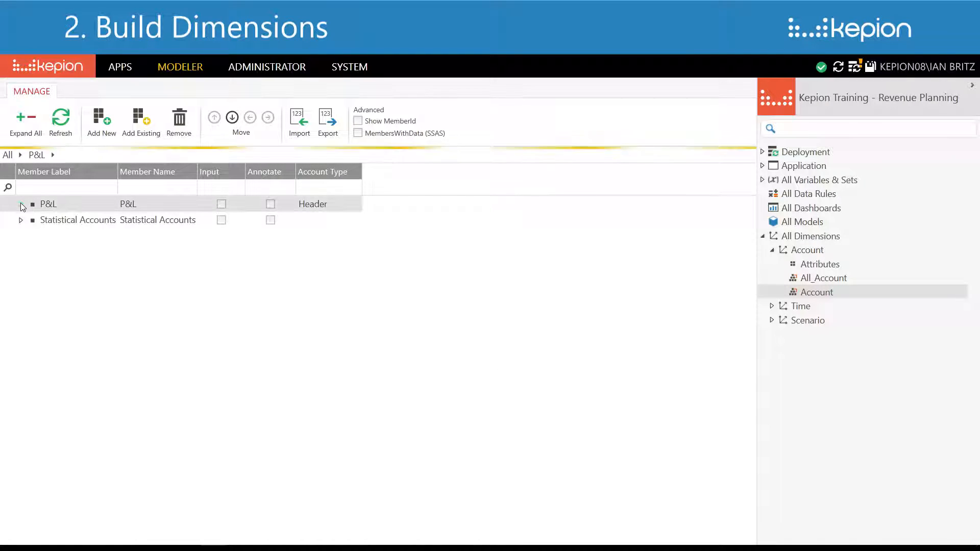
pyautogui.click(21, 252)
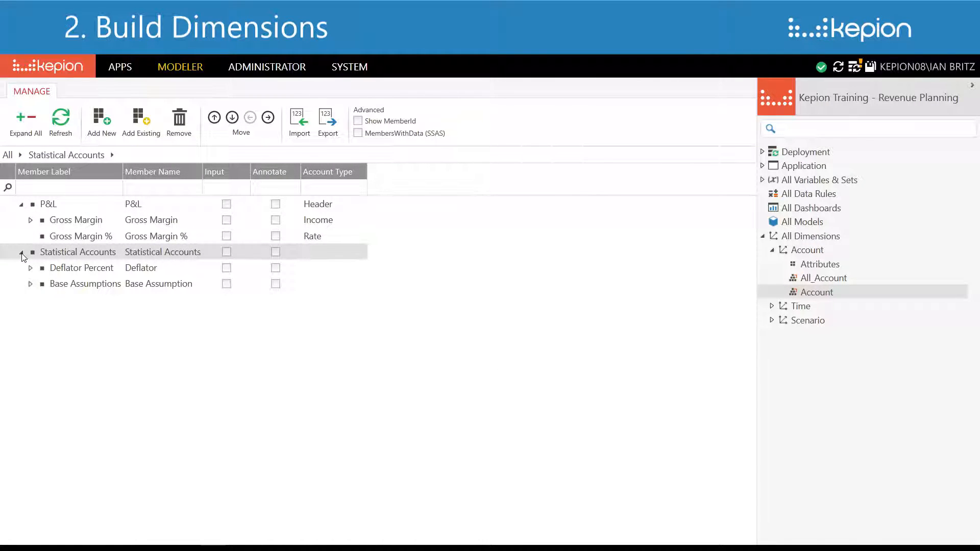
pyautogui.click(19, 125)
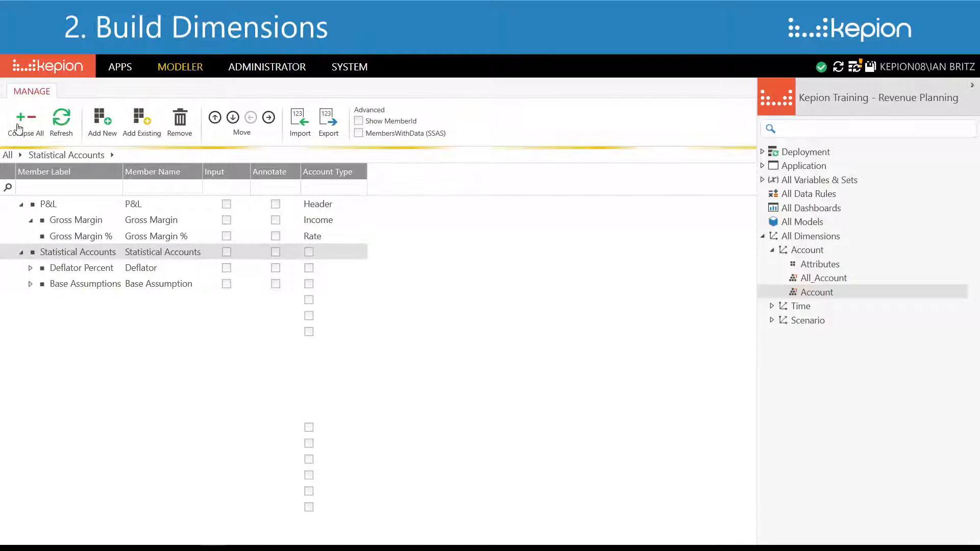
# Add three new members to the Scenario dimension's Scenario hierarchy
pyautogui.click(771, 320)
pyautogui.click(805, 363)
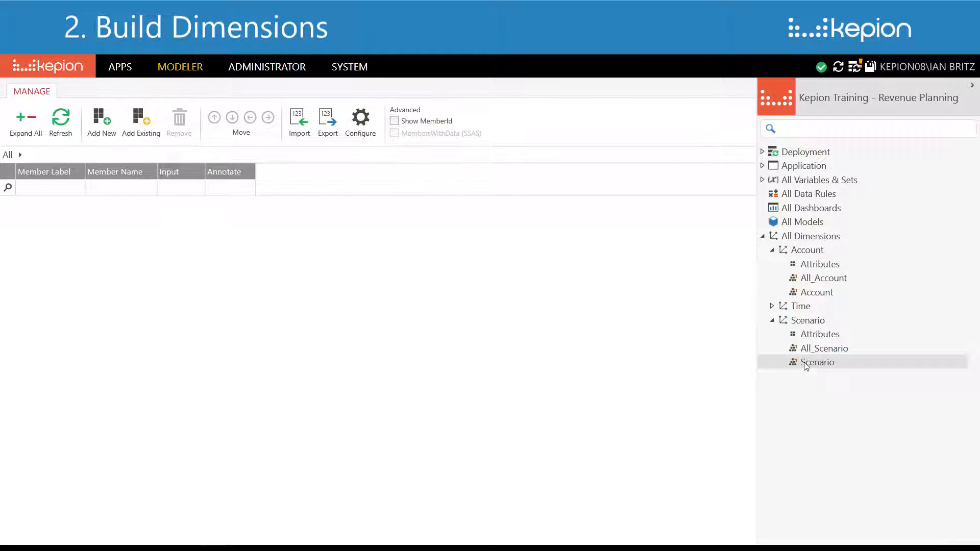
pyautogui.click(108, 131)
pyautogui.click(109, 132)
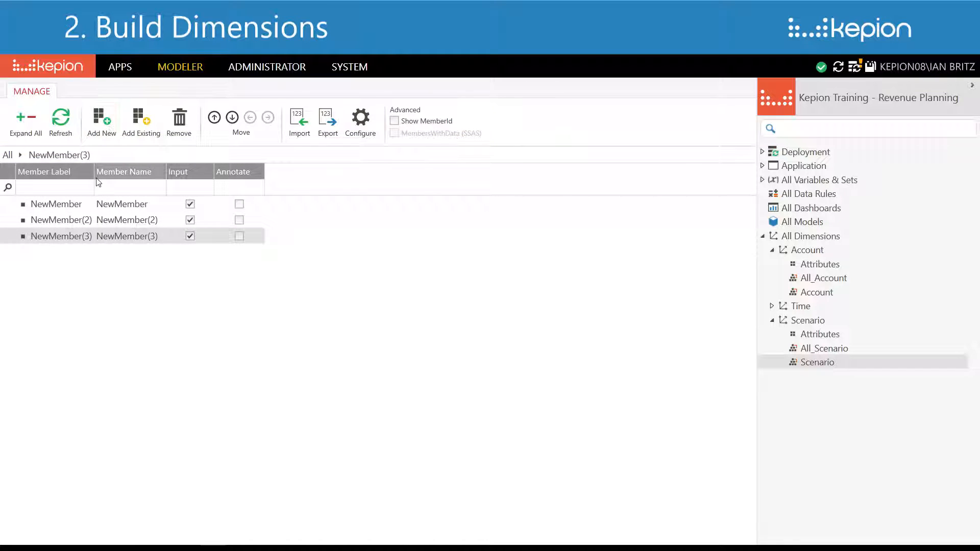
# Label the three new Scenario members Actual, Plan and Forecast, in that order
pyautogui.click(60, 206)
pyautogui.click(61, 208)
pyautogui.write('Actual')
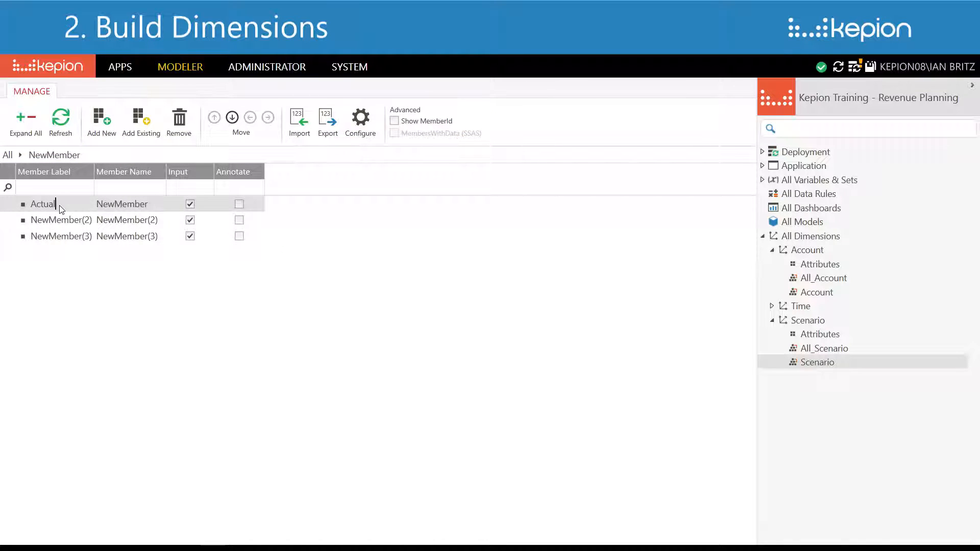
pyautogui.click(45, 224)
pyautogui.click(45, 225)
pyautogui.write('Plan')
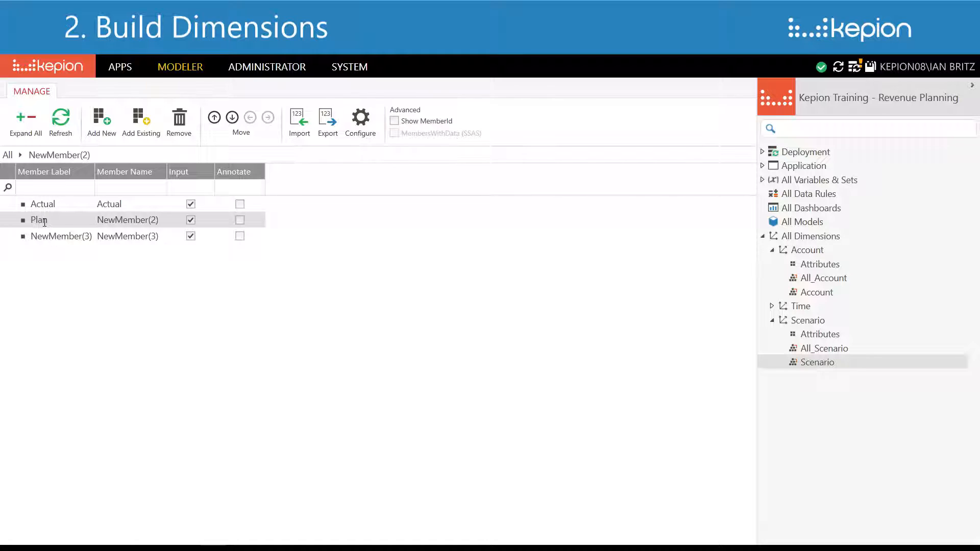
pyautogui.click(51, 238)
pyautogui.click(51, 237)
pyautogui.write('Forecast')
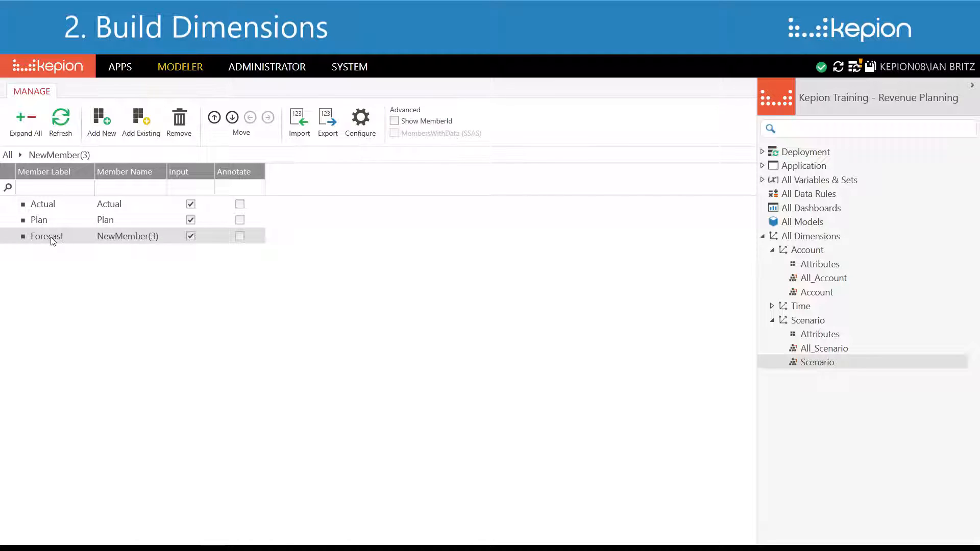
# Commit the Forecast label and disable input for the Actual member of the Scenario hierarchy
pyautogui.press('Return')
pyautogui.click(192, 205)
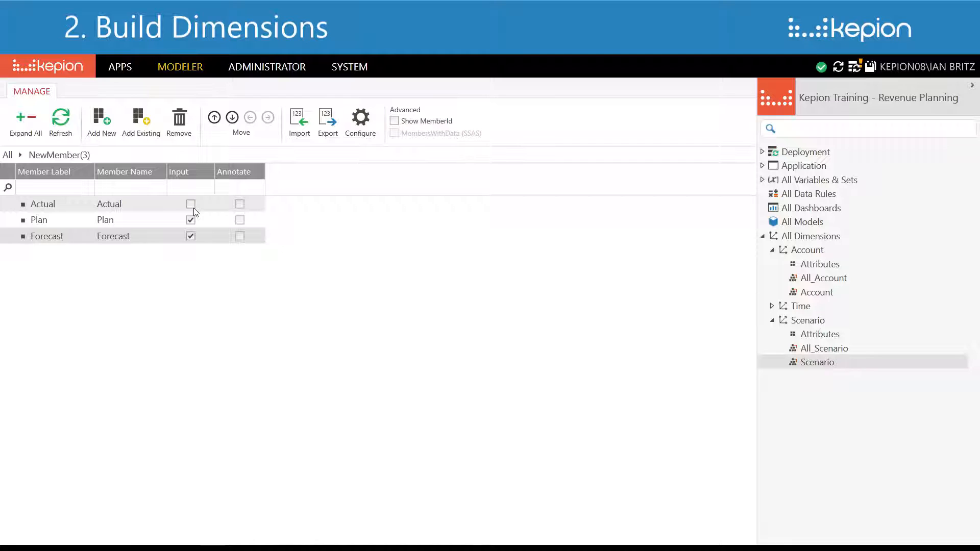
# Add a dimension named Product, copied from Default, sized for less than 25,000 members, with a default member list
pyautogui.click(808, 242)
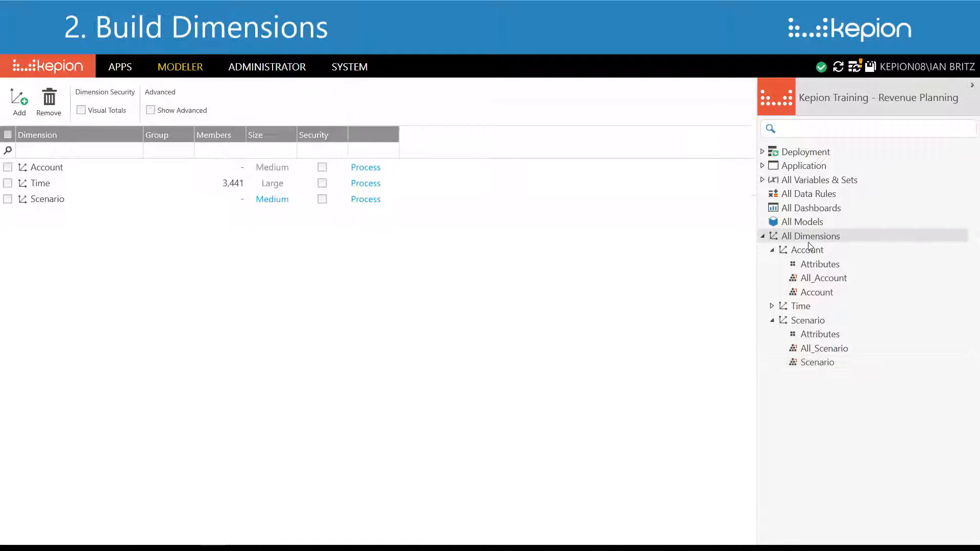
pyautogui.click(15, 108)
pyautogui.write('Product')
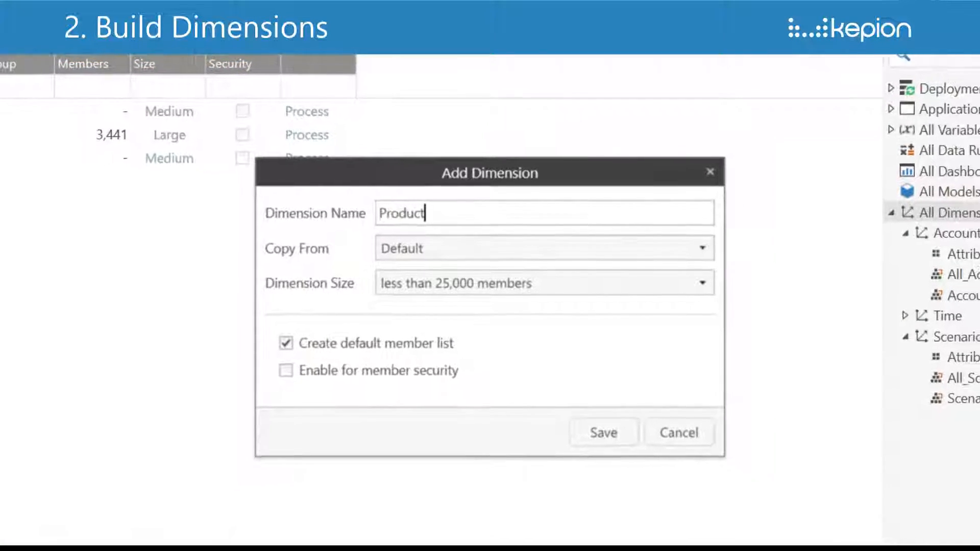
pyautogui.click(565, 388)
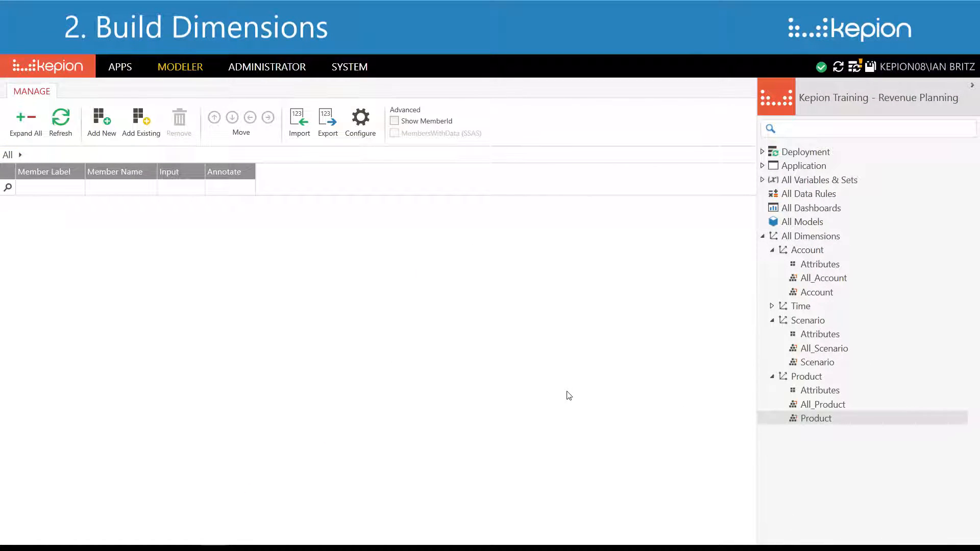
# Add a String attribute named Brand with size 50 to the Product dimension
pyautogui.click(837, 380)
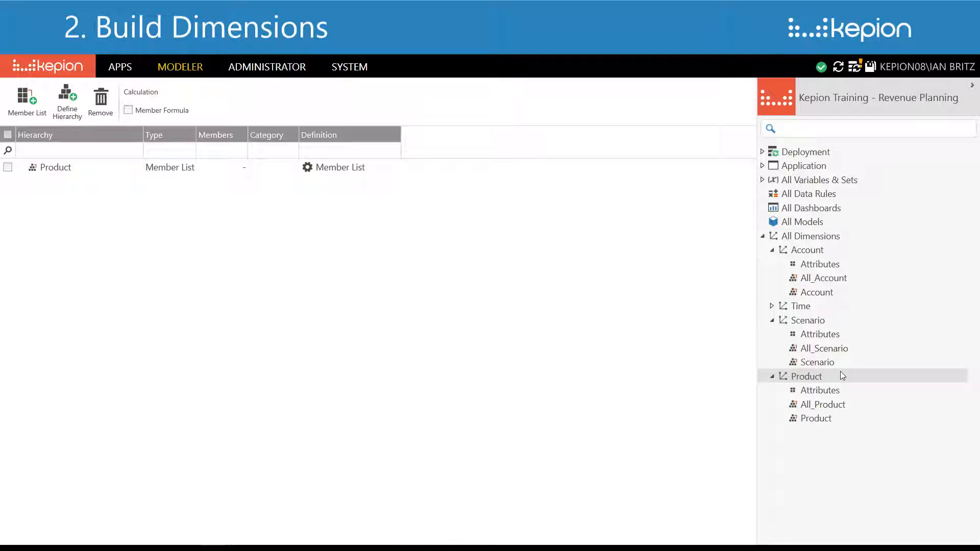
pyautogui.click(819, 392)
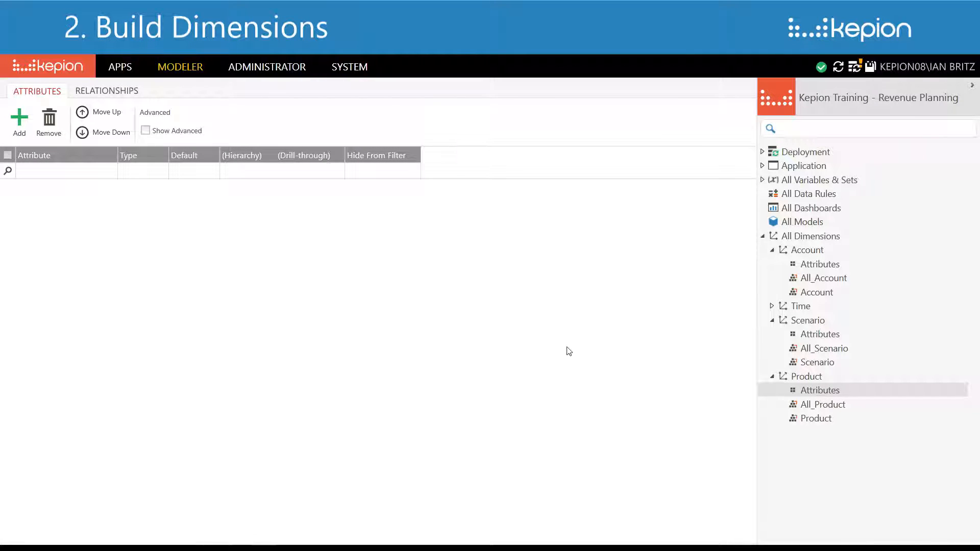
pyautogui.click(22, 132)
pyautogui.write('Brand')
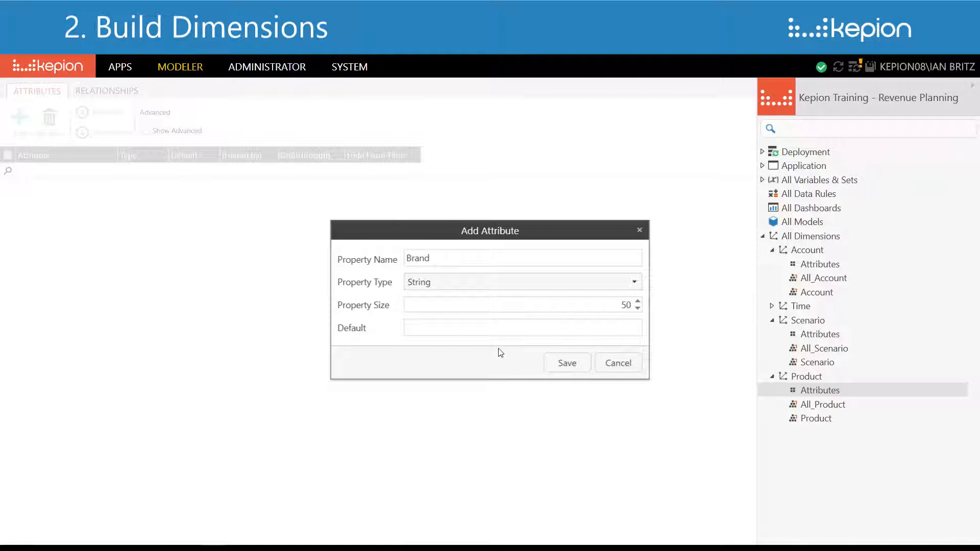
pyautogui.click(565, 364)
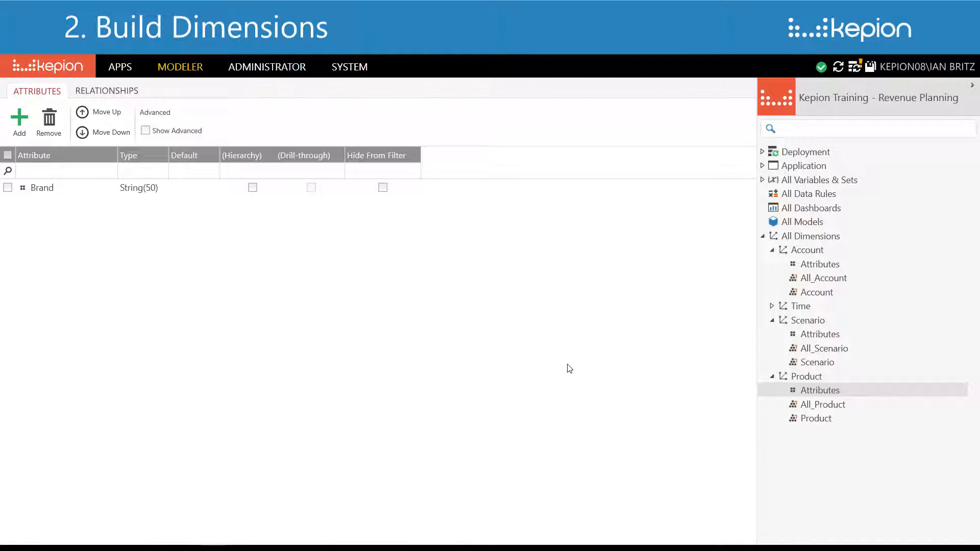
# Import product_dimension.csv into the Product dimension's Product hierarchy and close the import dialog
pyautogui.click(814, 418)
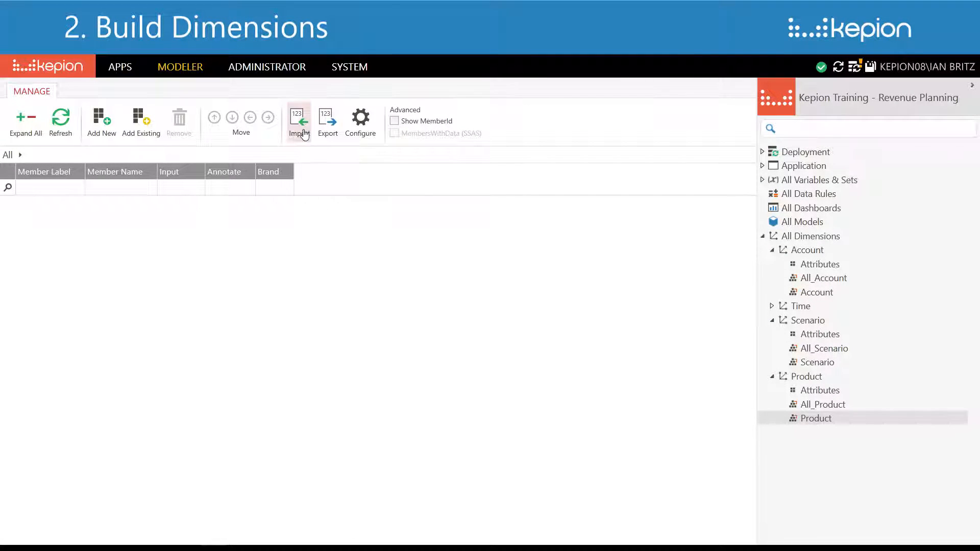
pyautogui.click(302, 132)
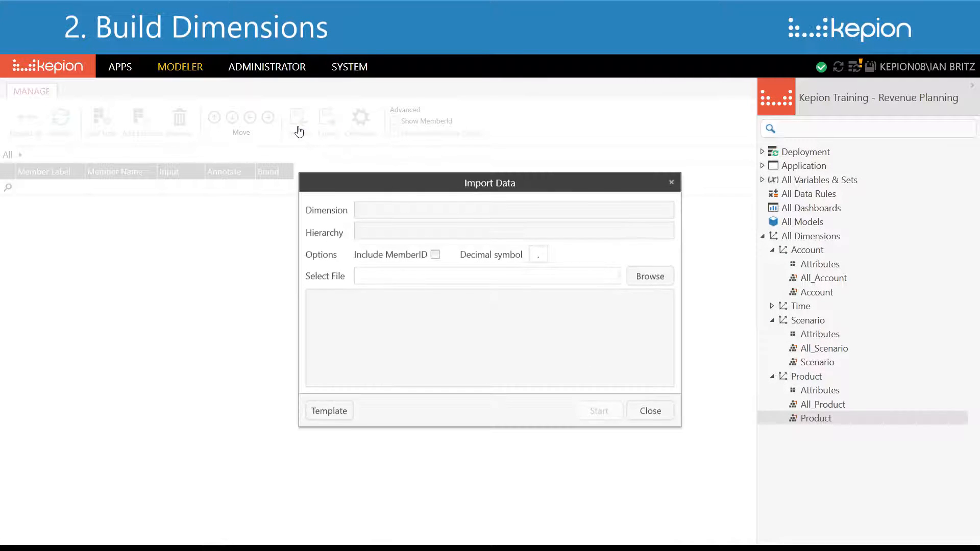
pyautogui.click(649, 276)
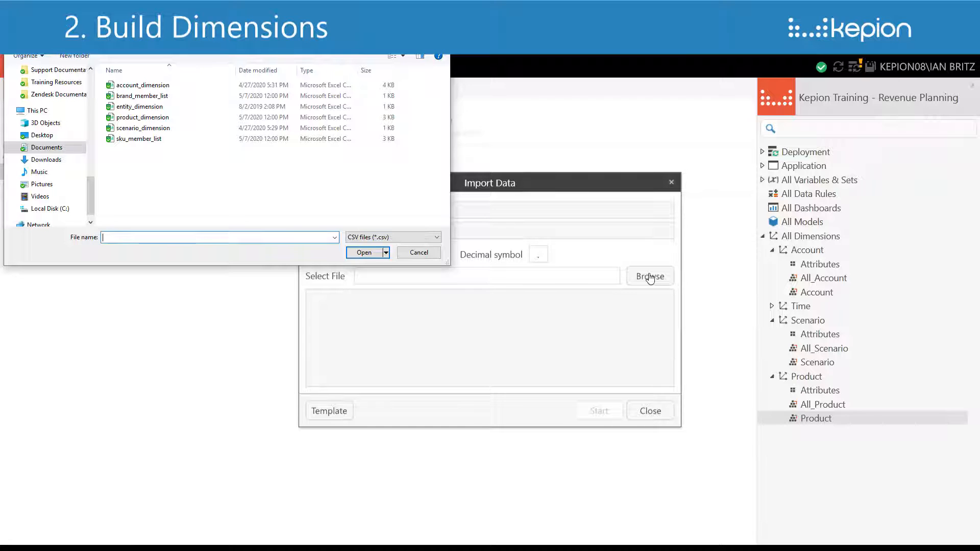
pyautogui.click(170, 117)
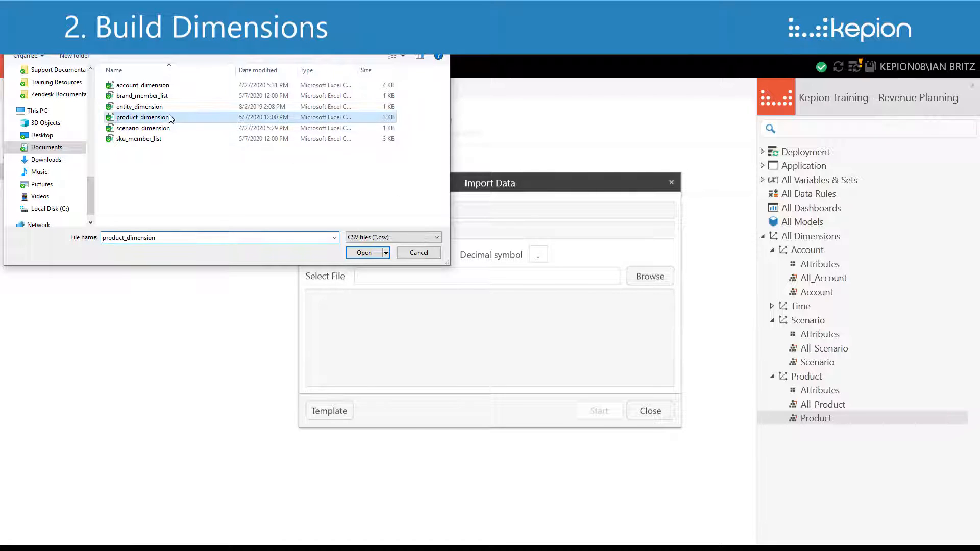
pyautogui.click(374, 253)
pyautogui.click(600, 412)
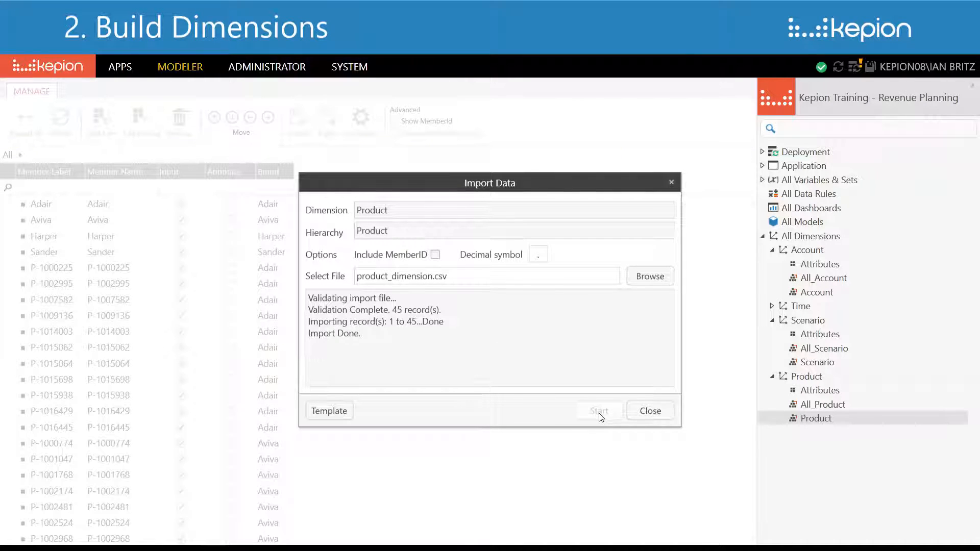
pyautogui.click(649, 411)
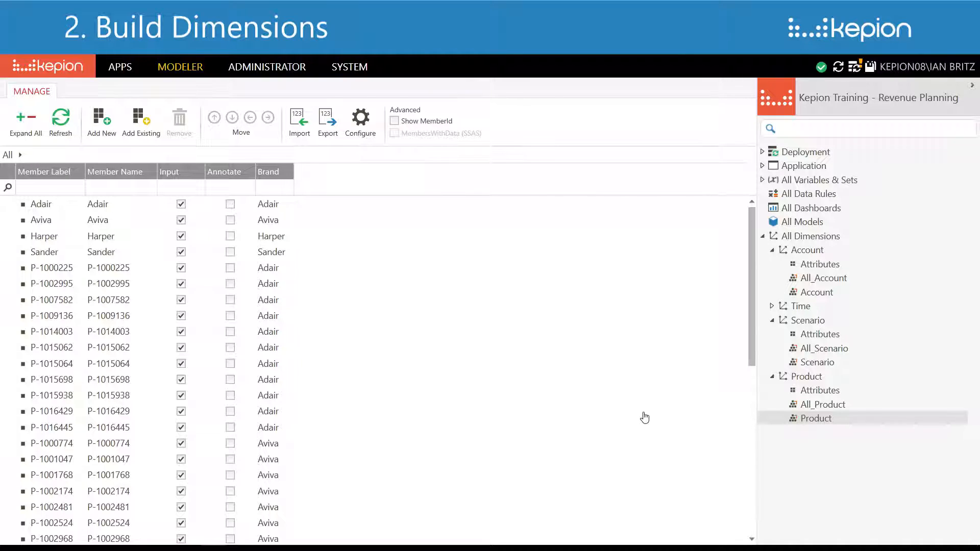
# Create a member list named Brands in List mode for the Product dimension
pyautogui.click(804, 376)
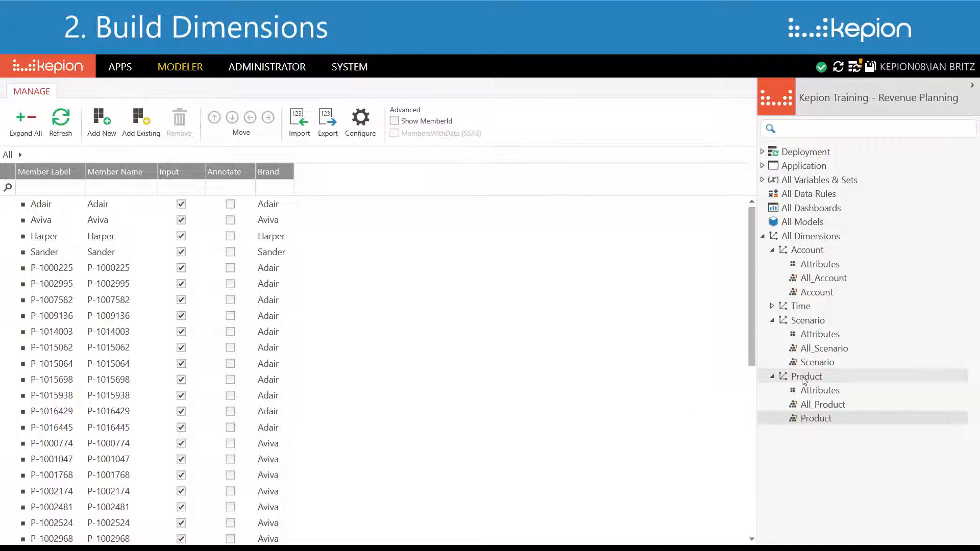
pyautogui.click(24, 110)
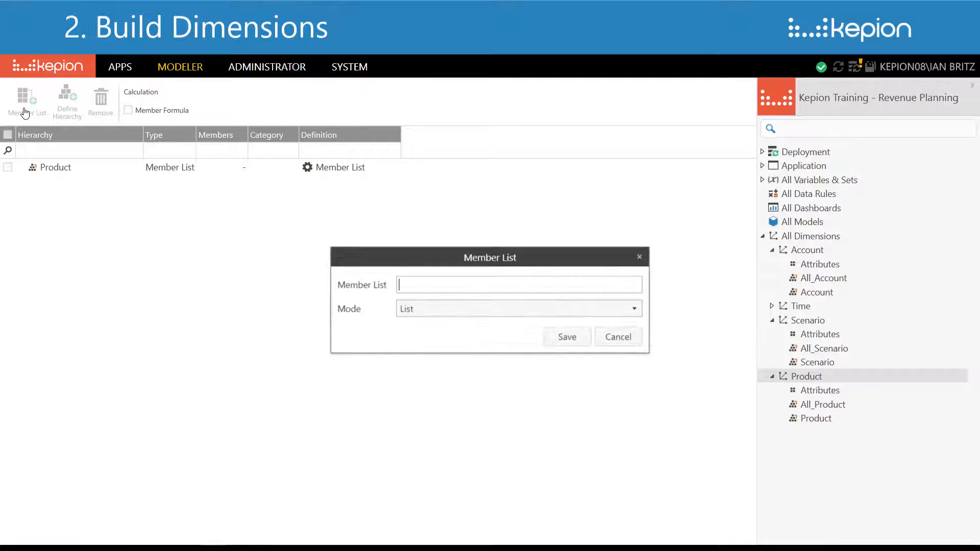
pyautogui.write('Brands')
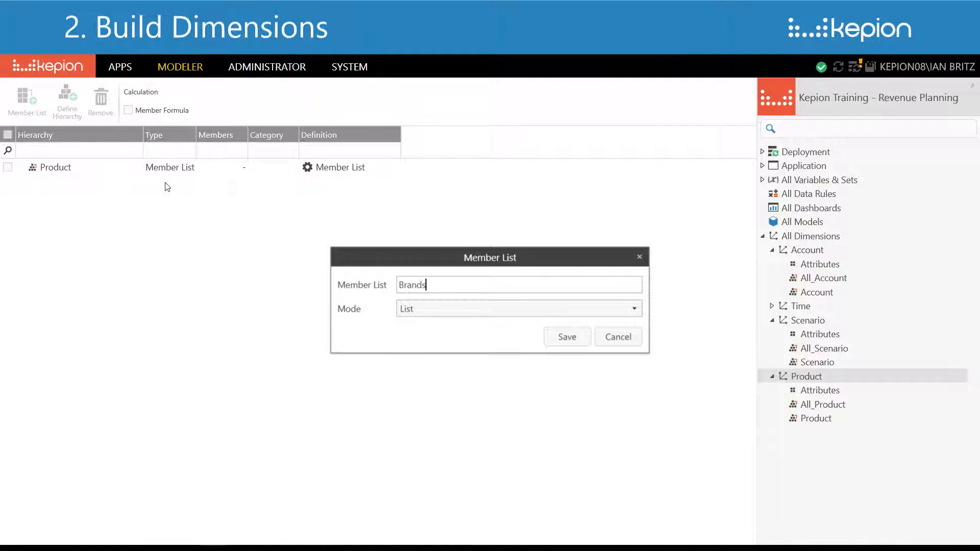
pyautogui.click(467, 310)
pyautogui.click(468, 313)
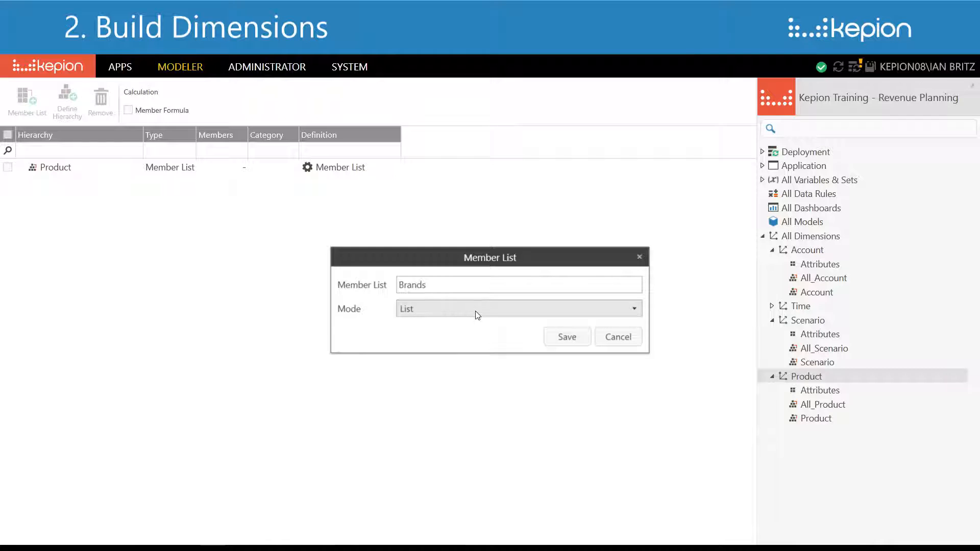
pyautogui.click(560, 336)
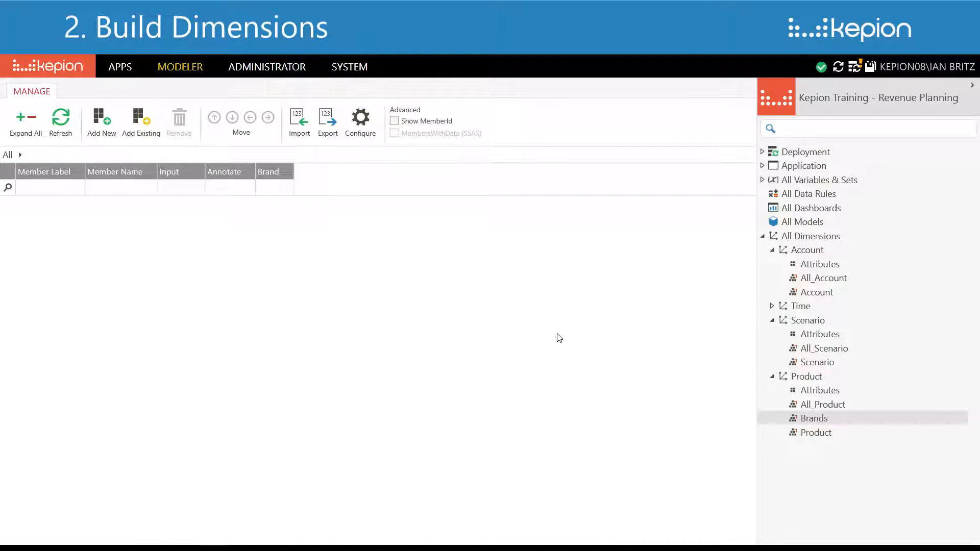
# Create a second Product member list named SKUs in List mode
pyautogui.click(827, 378)
pyautogui.click(17, 110)
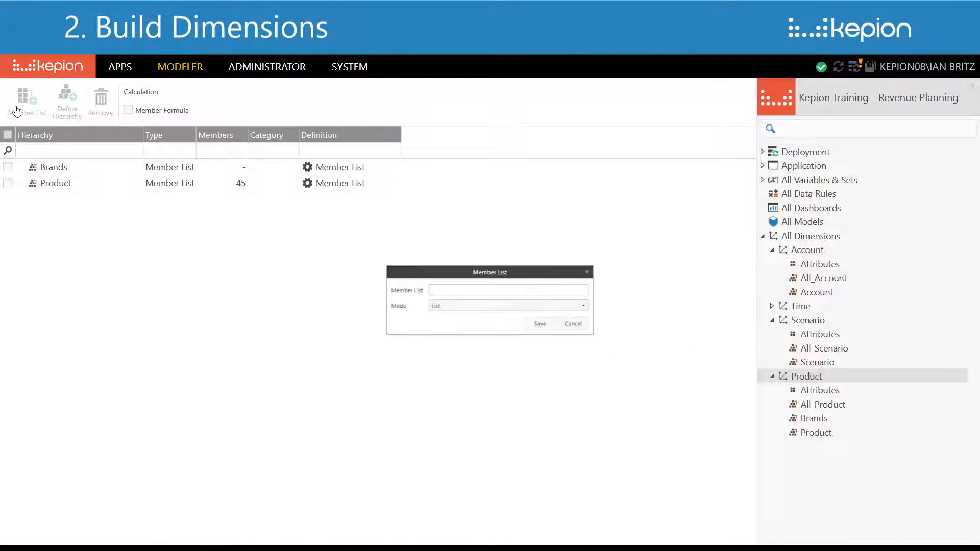
pyautogui.write('SKUs')
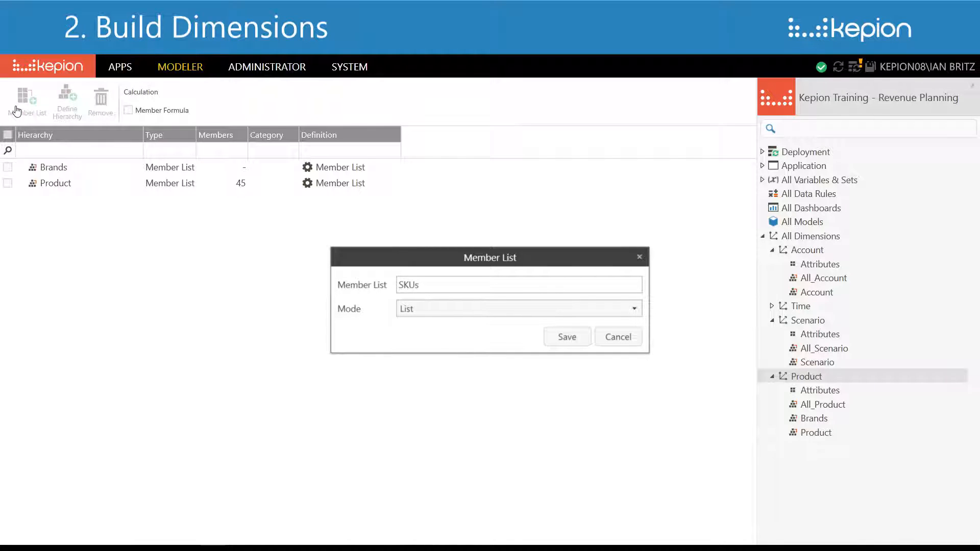
pyautogui.click(555, 336)
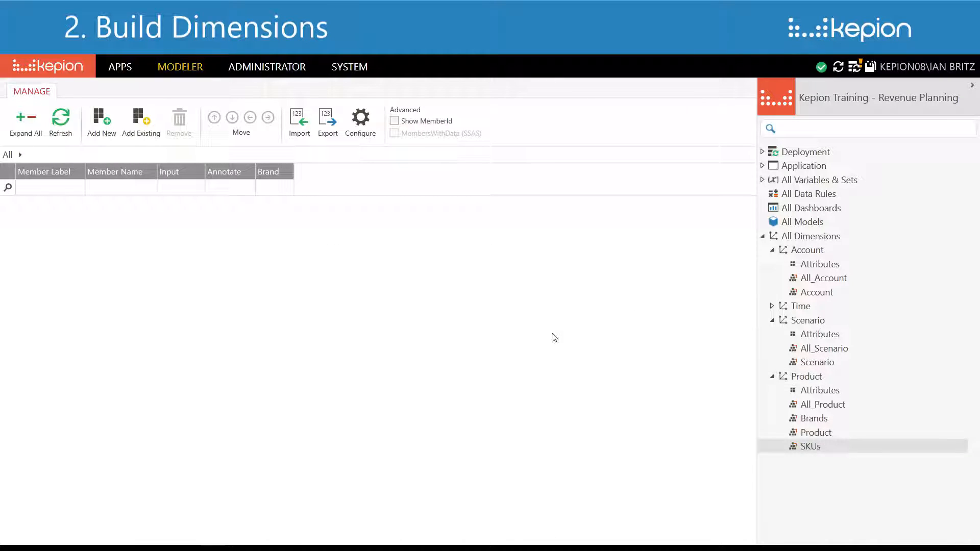
# Import brand_member_list.csv into the Product dimension's Brands list and close the import dialog
pyautogui.click(810, 419)
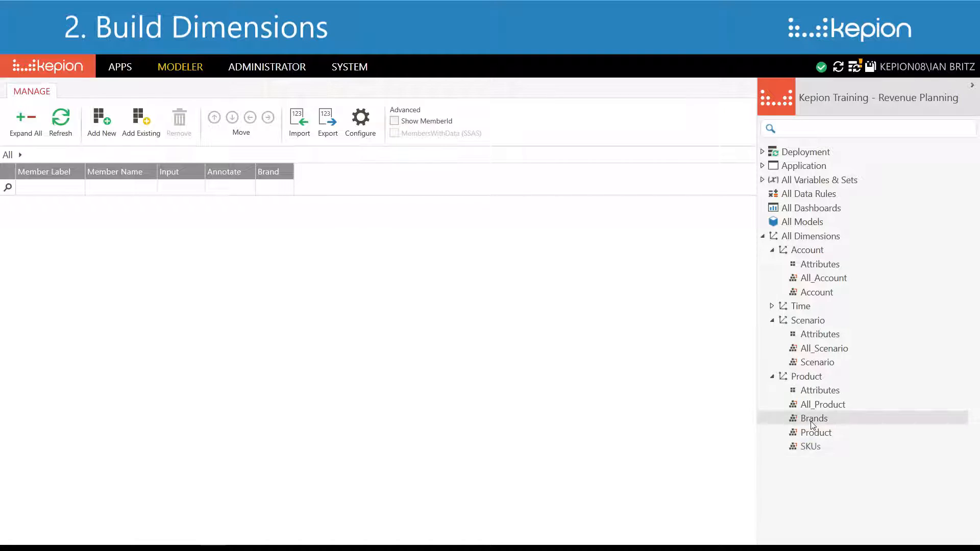
pyautogui.click(309, 138)
pyautogui.click(645, 277)
pyautogui.click(142, 96)
pyautogui.click(360, 252)
pyautogui.click(598, 411)
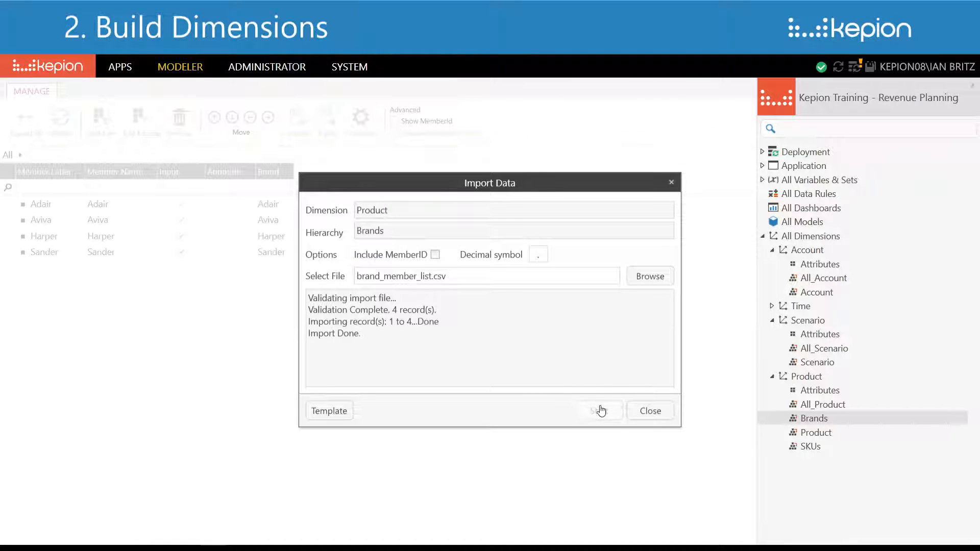
pyautogui.click(639, 411)
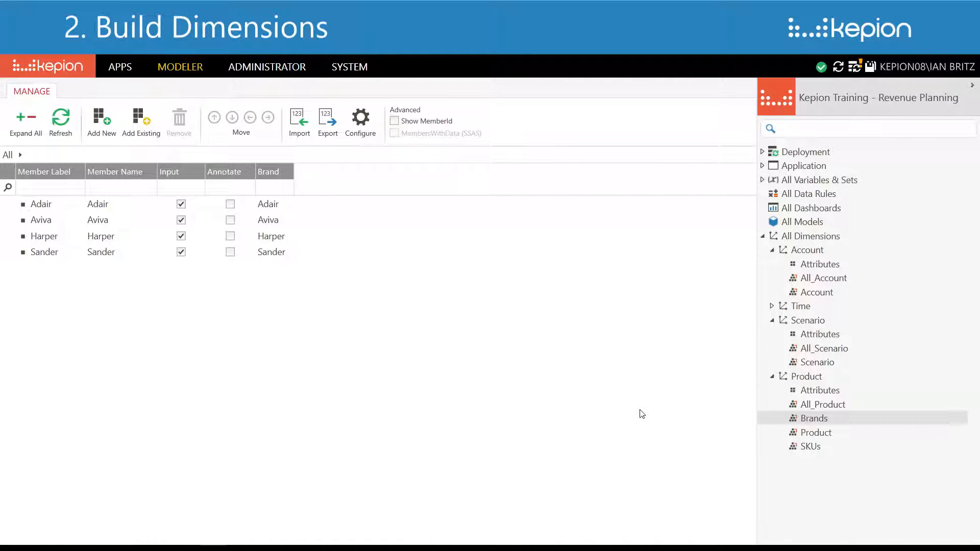
# Import sku_member_list.csv into the Product dimension's SKUs list and close the import dialog
pyautogui.click(811, 445)
pyautogui.click(299, 120)
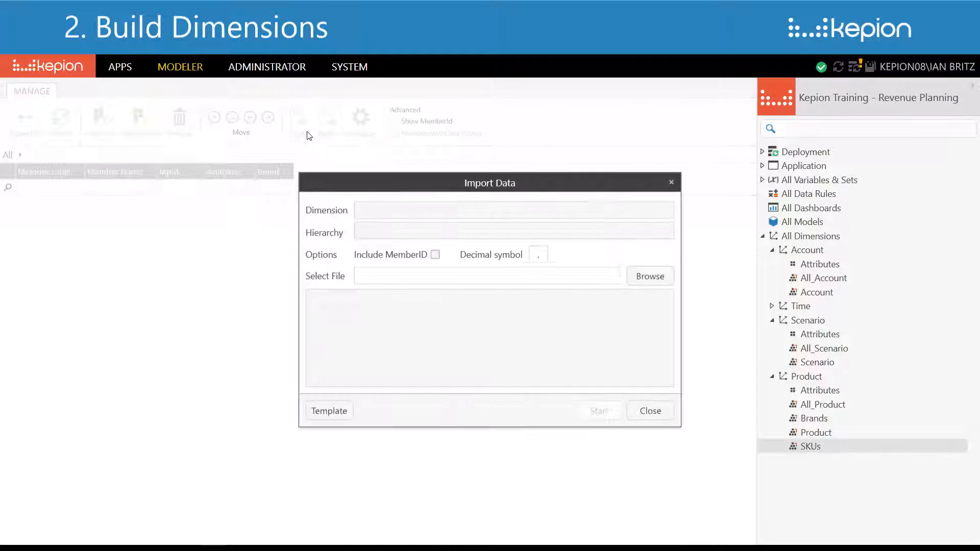
pyautogui.click(659, 278)
pyautogui.click(139, 138)
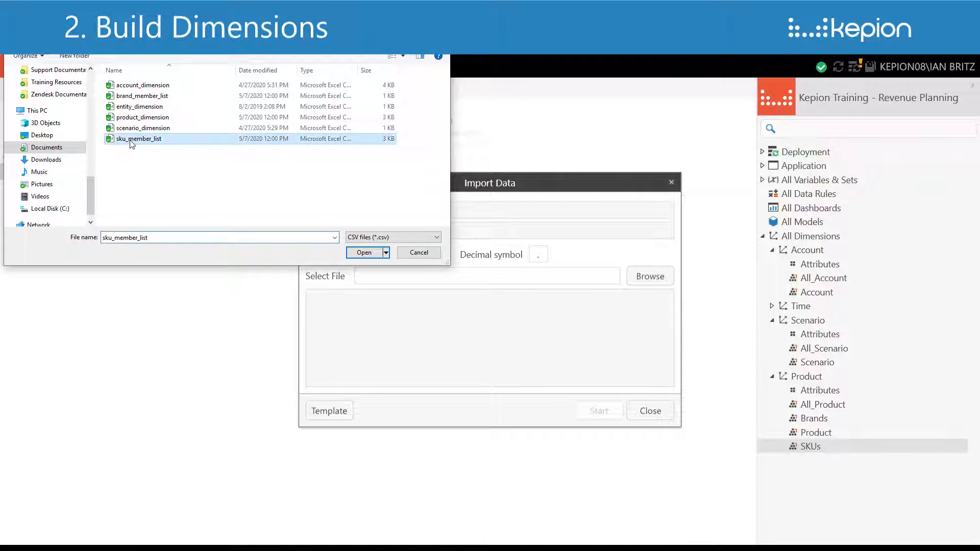
pyautogui.click(363, 252)
pyautogui.click(598, 410)
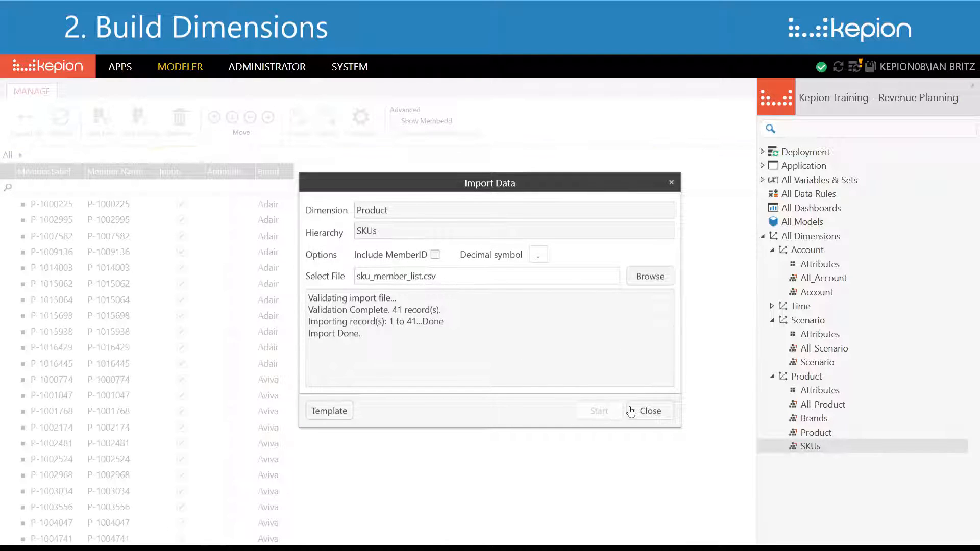
pyautogui.click(647, 410)
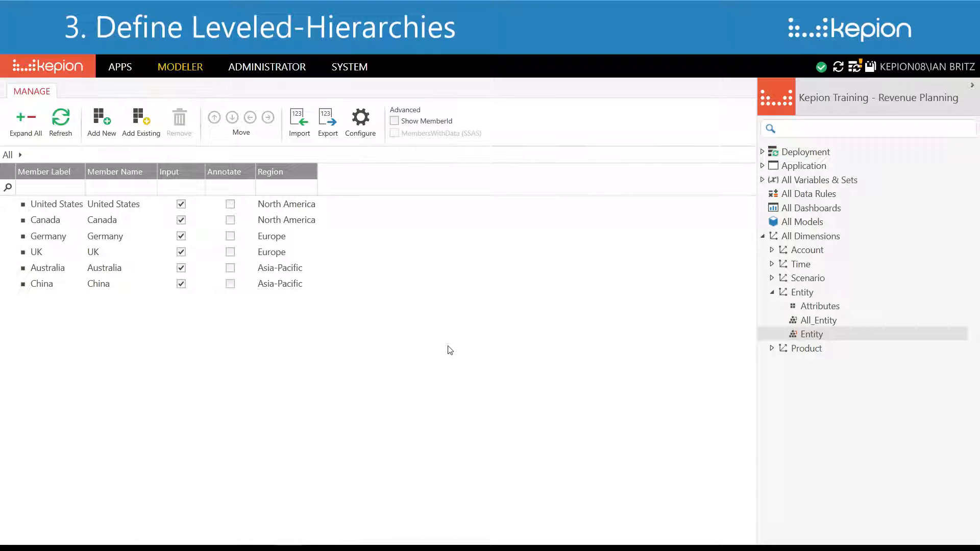
# Define a hierarchy named Product Hierarchy on the Product list with Brand as Level 0 and MemberId as Level 1, and expand its Adair member
pyautogui.click(809, 352)
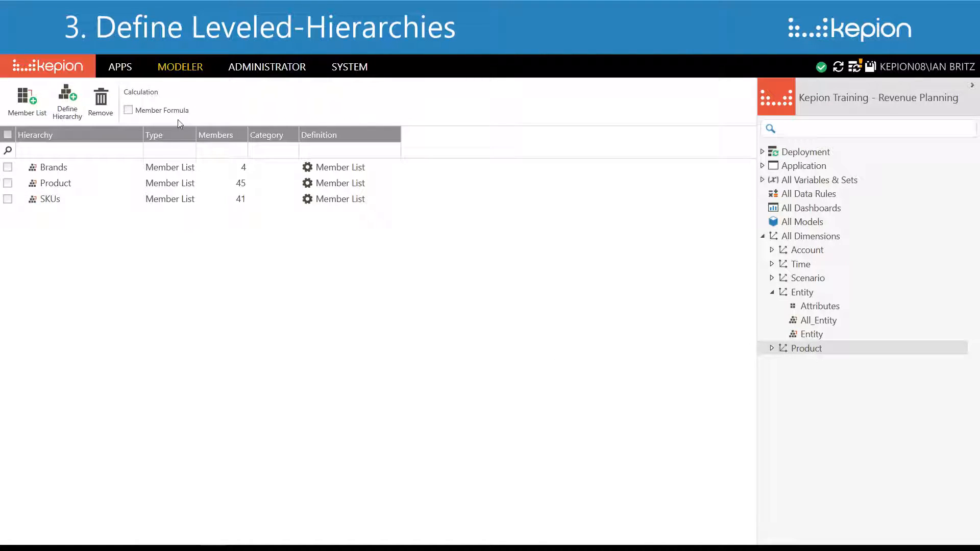
pyautogui.click(75, 110)
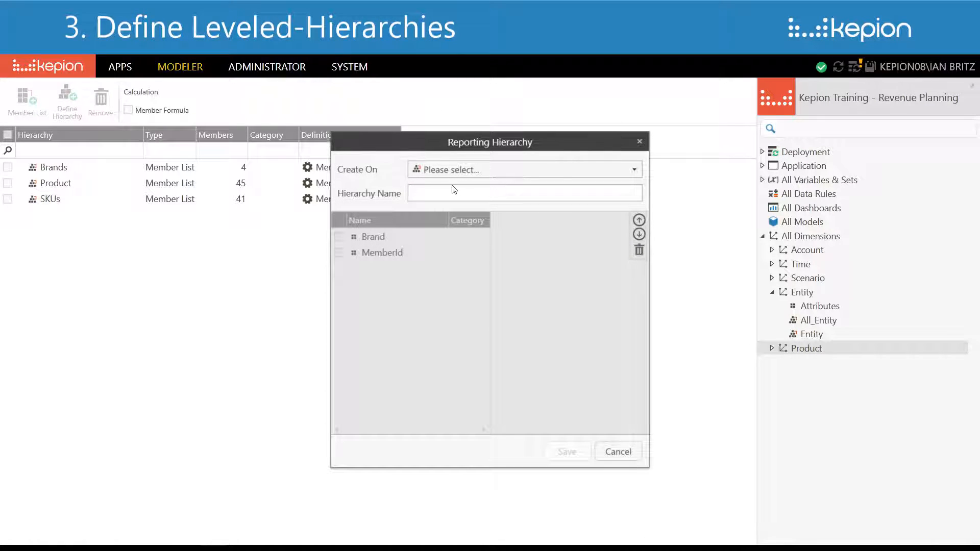
pyautogui.click(525, 172)
pyautogui.click(509, 226)
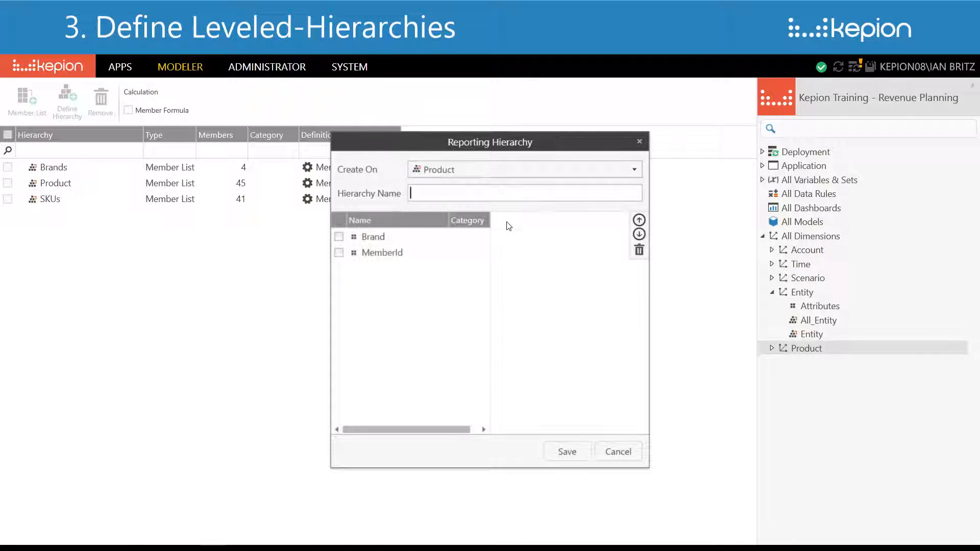
pyautogui.write('Product Hierarchy')
pyautogui.click(338, 236)
pyautogui.click(338, 252)
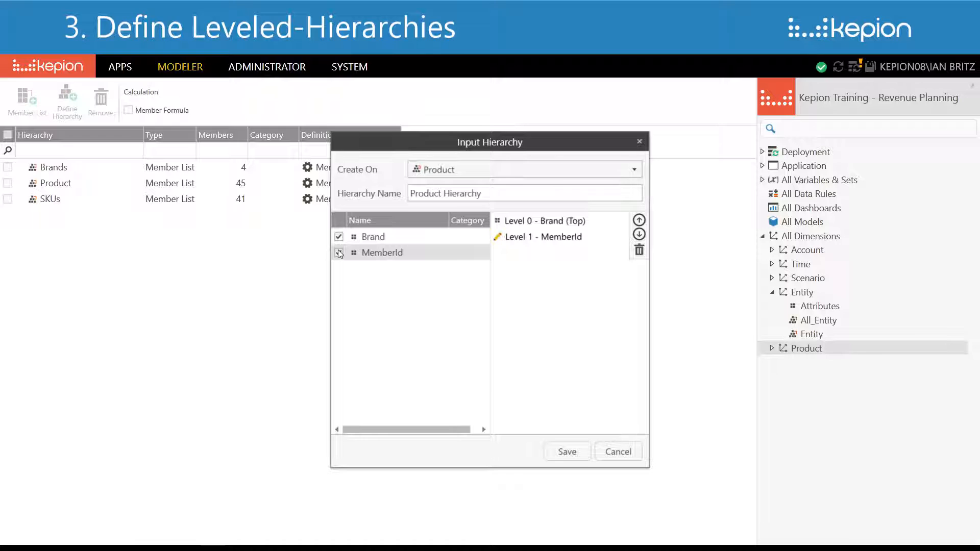
pyautogui.click(566, 451)
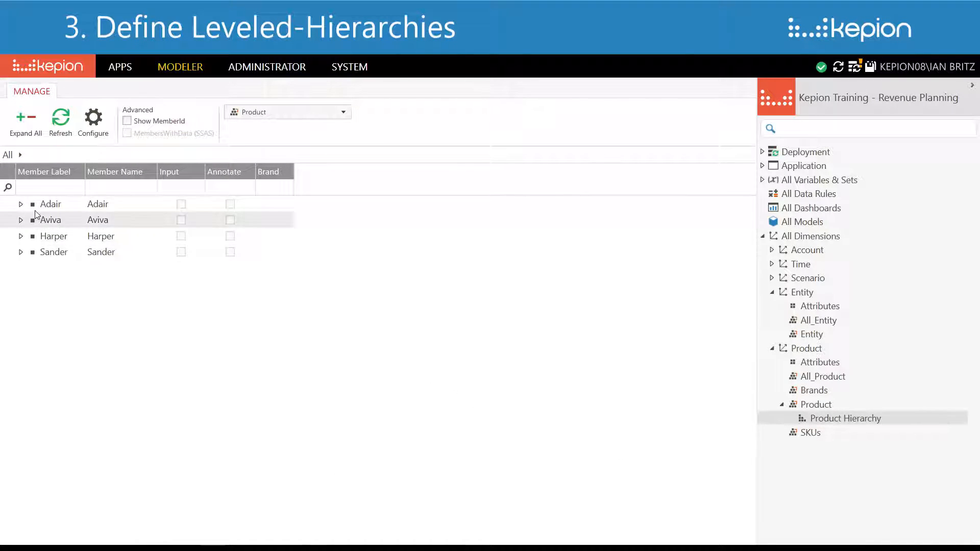
pyautogui.click(21, 205)
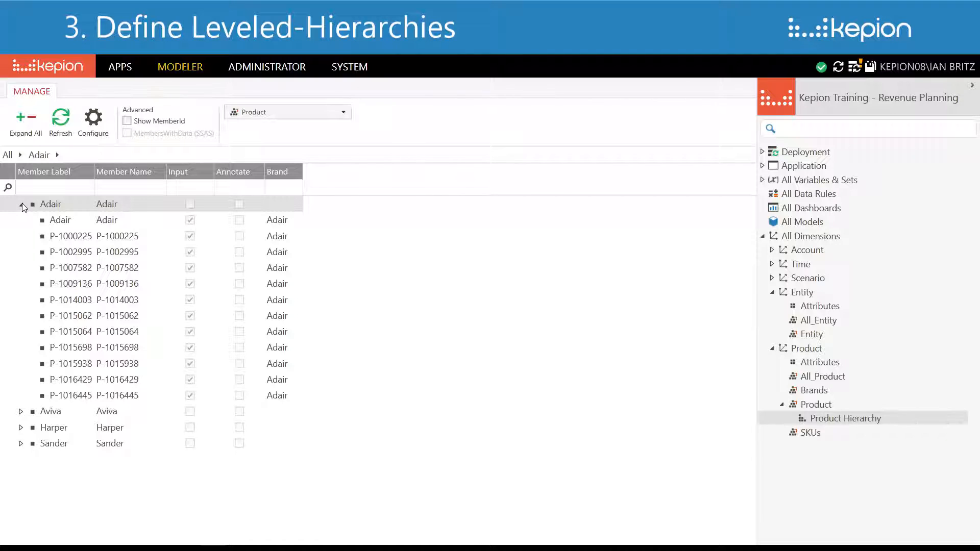